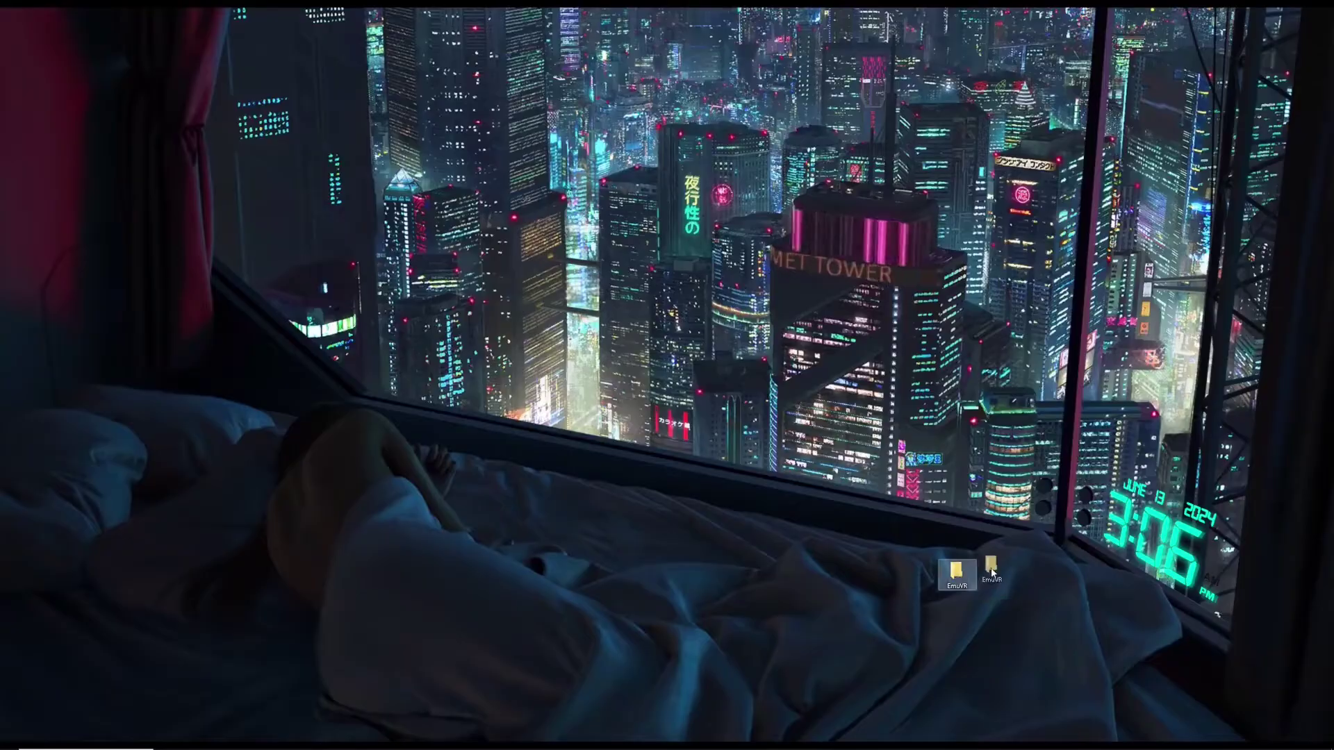
- Nudge the EmuVR folder icon a couple of pixels to the right on the desktop
{"action": "left_click_drag", "start_coordinate": [991, 571], "coordinate": [993, 572]}
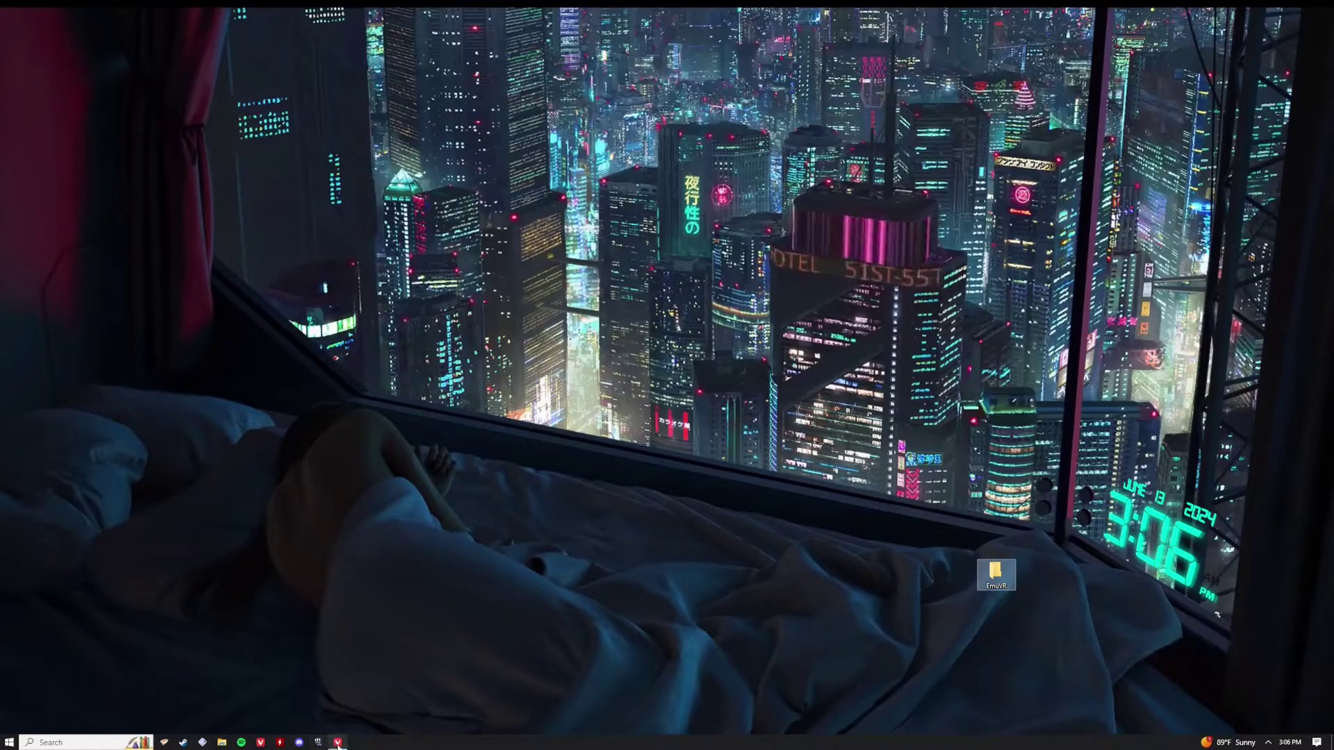
- Bring up emuvr.net in Vivaldi and follow the wiki link under Get the Beta
{"action": "left_click", "coordinate": [337, 742]}
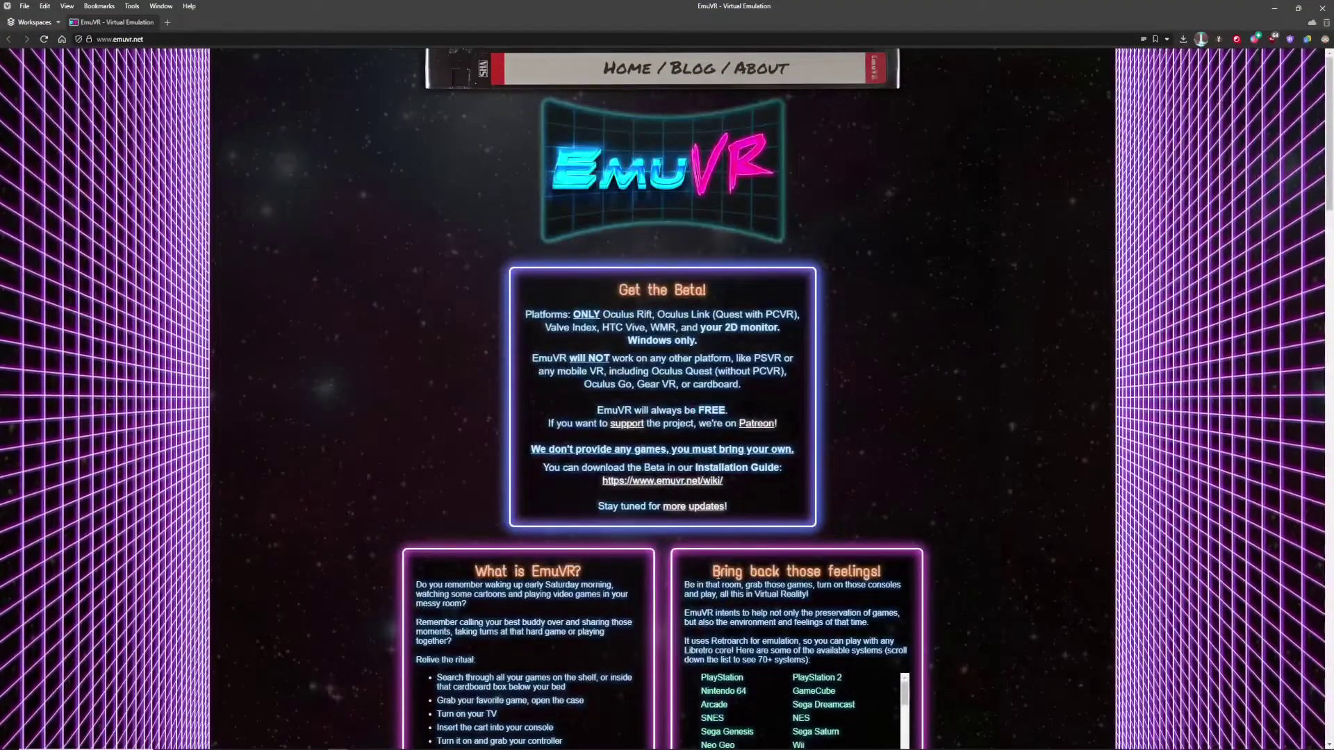
{"action": "left_click", "coordinate": [650, 484]}
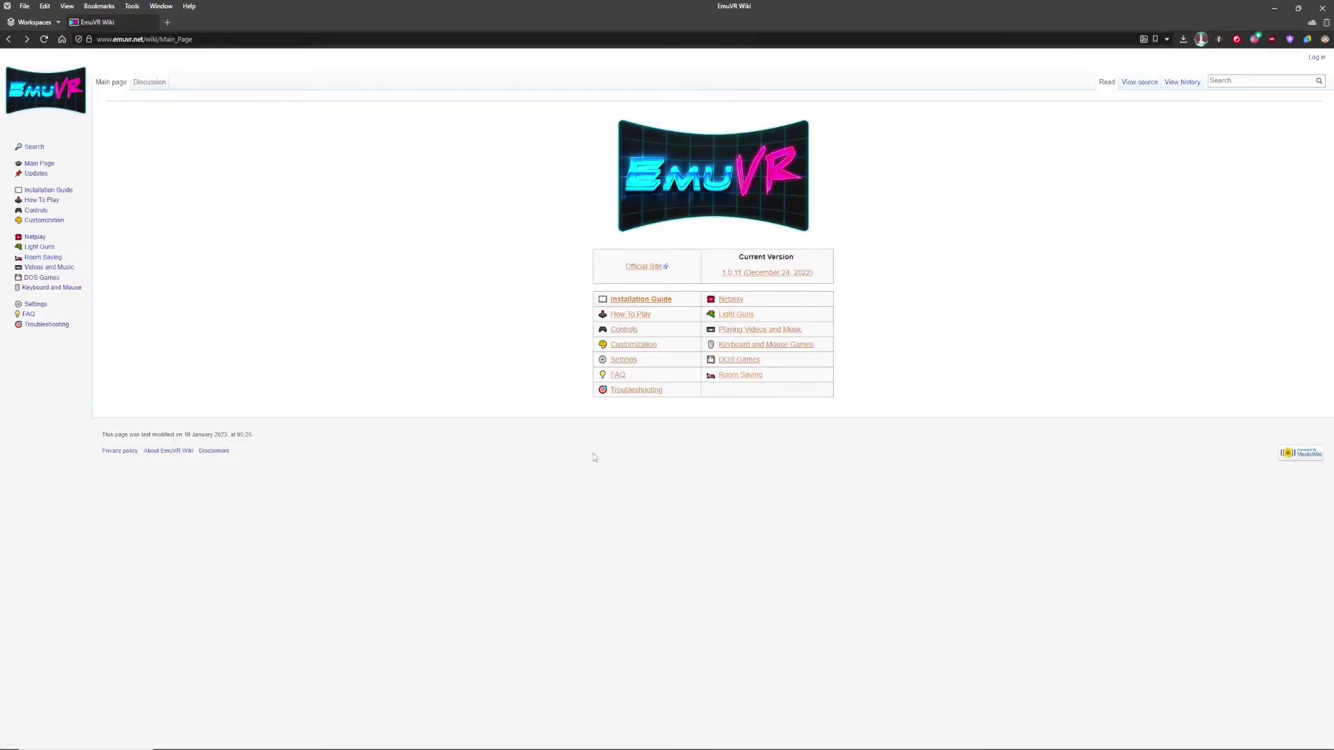
- Open the Installation Guide and read through its Downloads, Extracting and Game Scanner sections
{"action": "left_click", "coordinate": [641, 300]}
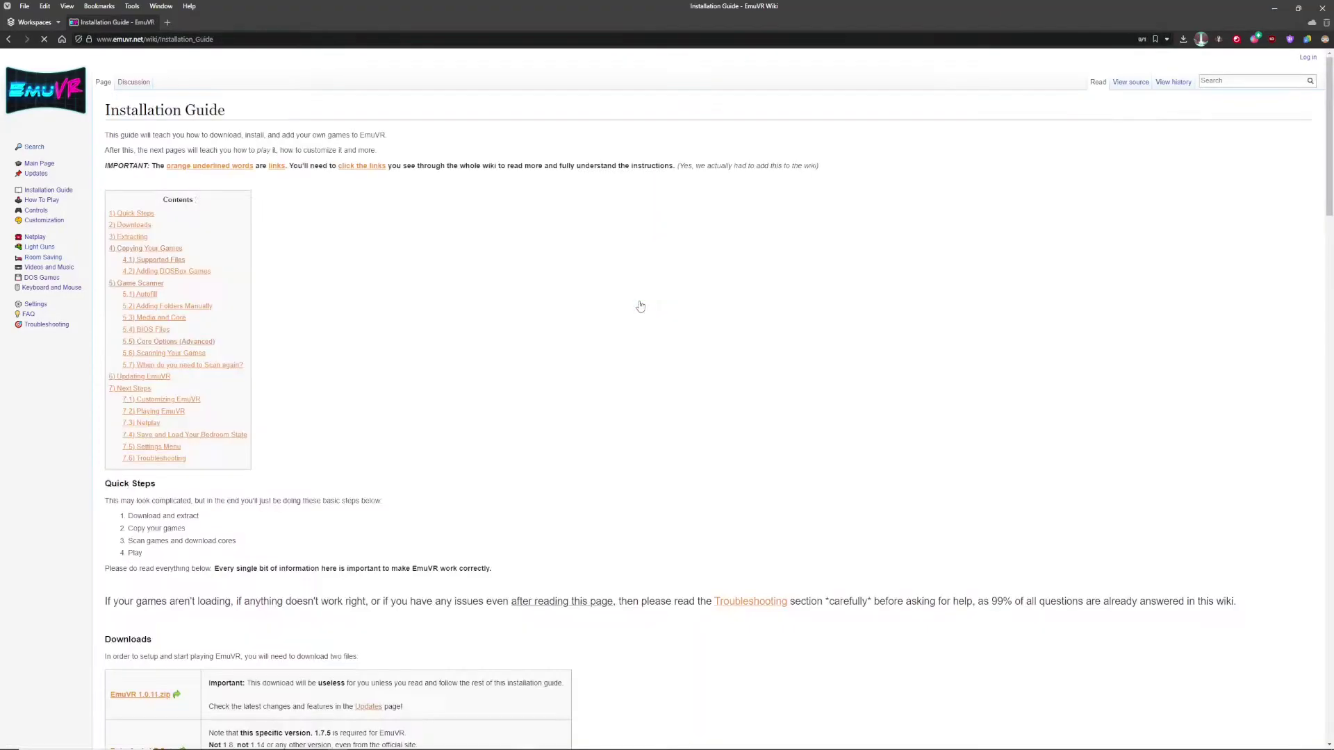
{"action": "scroll", "coordinate": [629, 307], "scroll_direction": "down", "scroll_amount": 4}
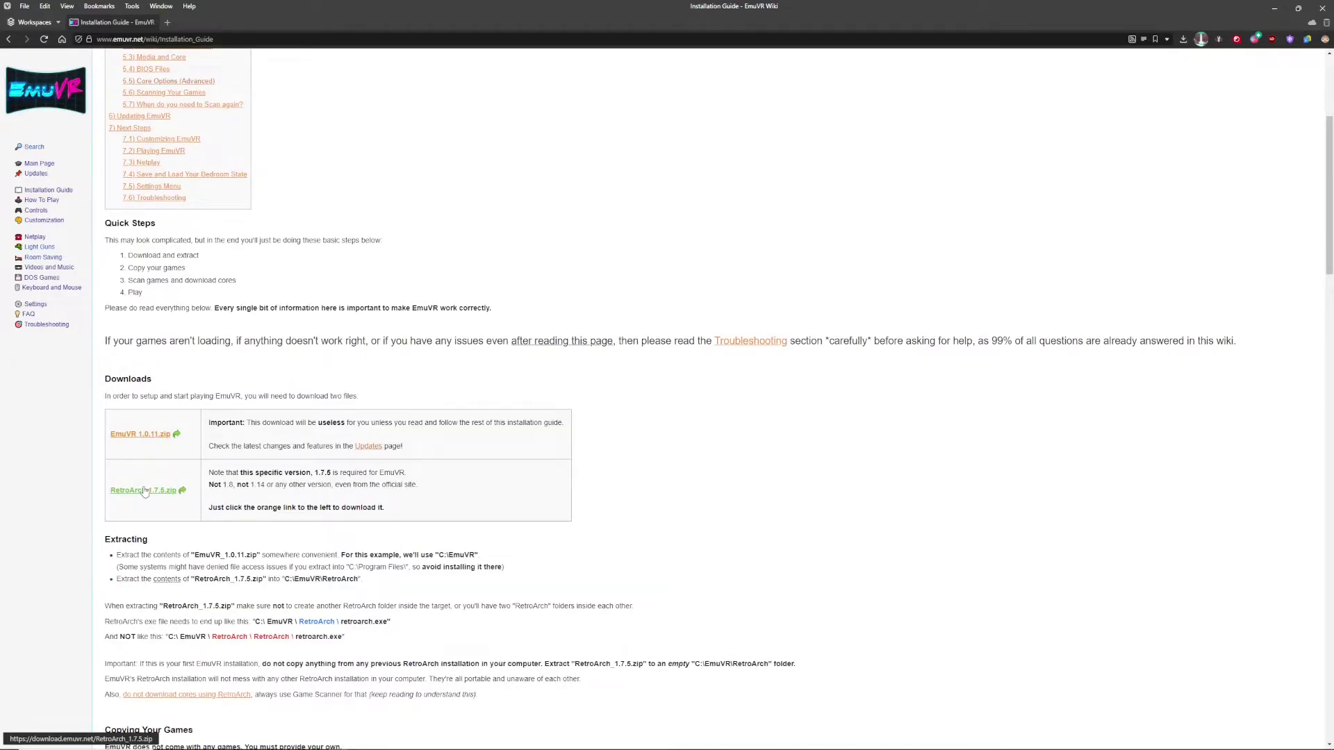
{"action": "scroll", "coordinate": [378, 432], "scroll_direction": "down", "scroll_amount": 10}
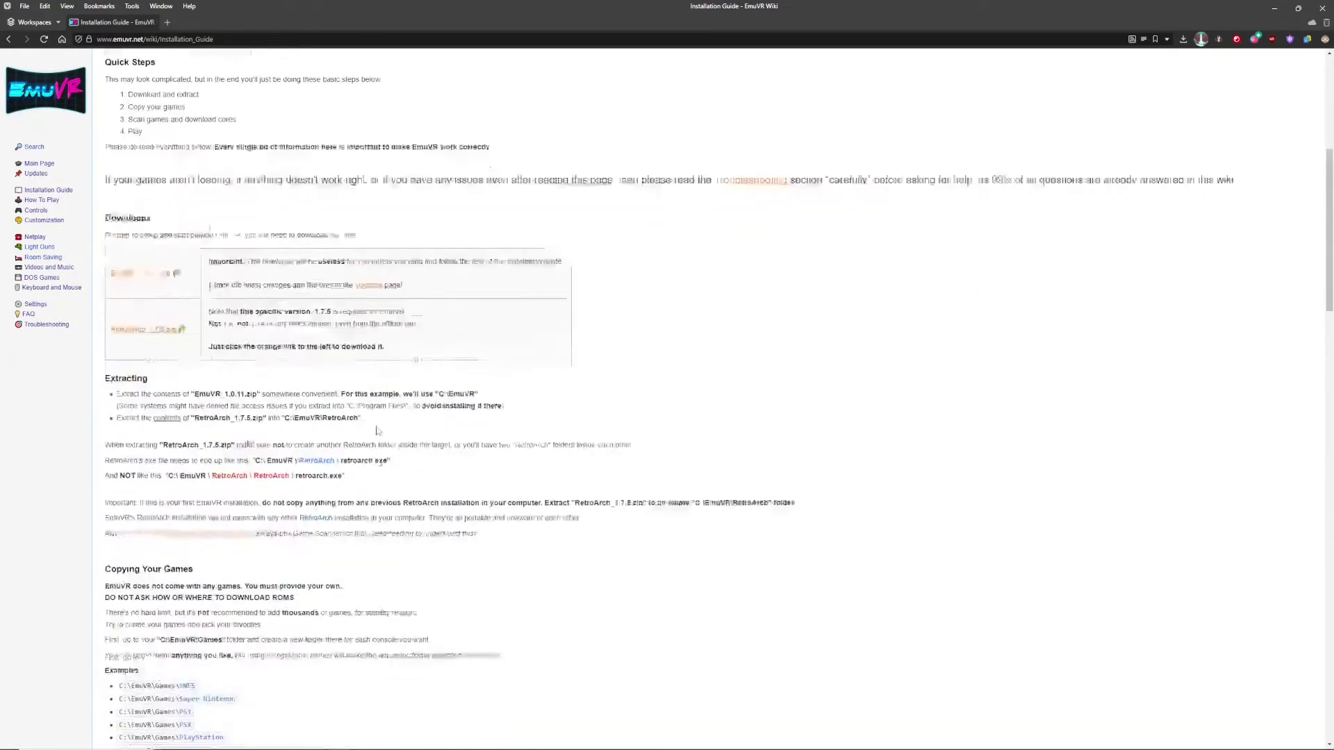
{"action": "scroll", "coordinate": [377, 430], "scroll_direction": "down", "scroll_amount": 3}
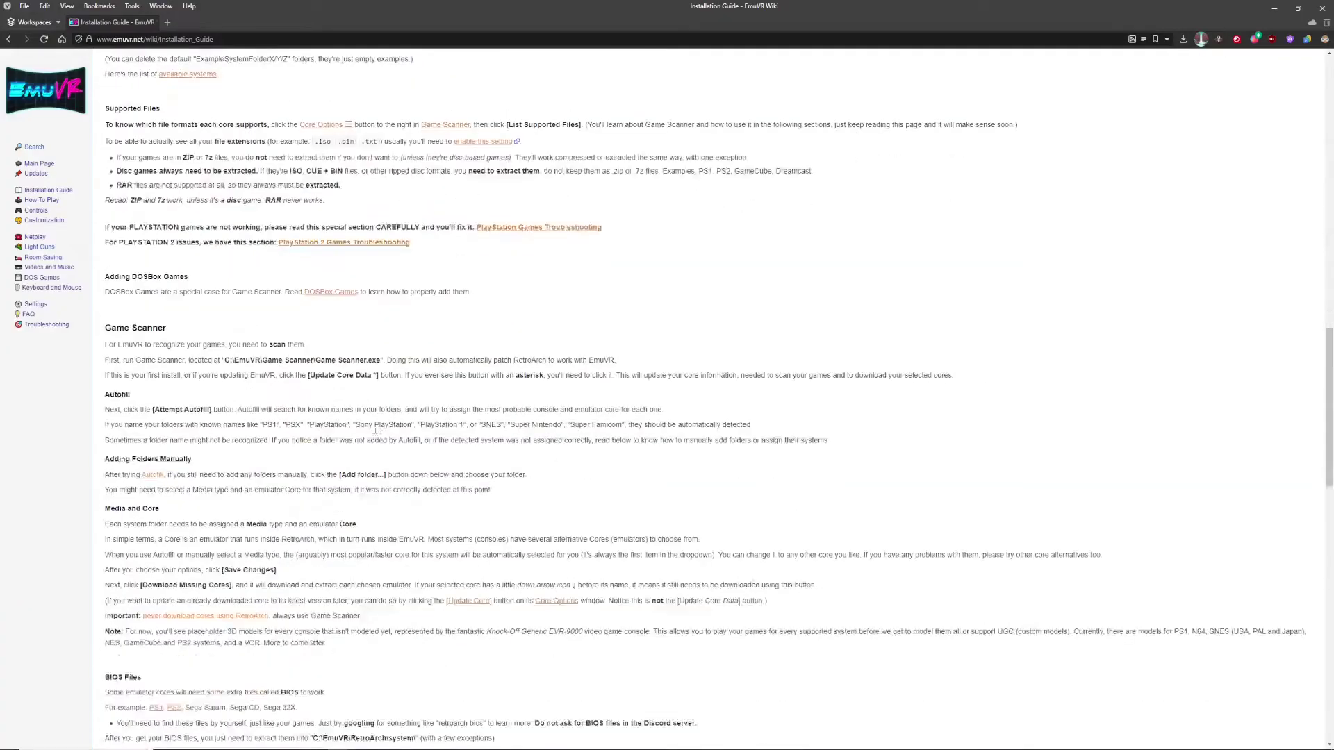
{"action": "scroll", "coordinate": [1312, 249], "scroll_direction": "up", "scroll_amount": 10}
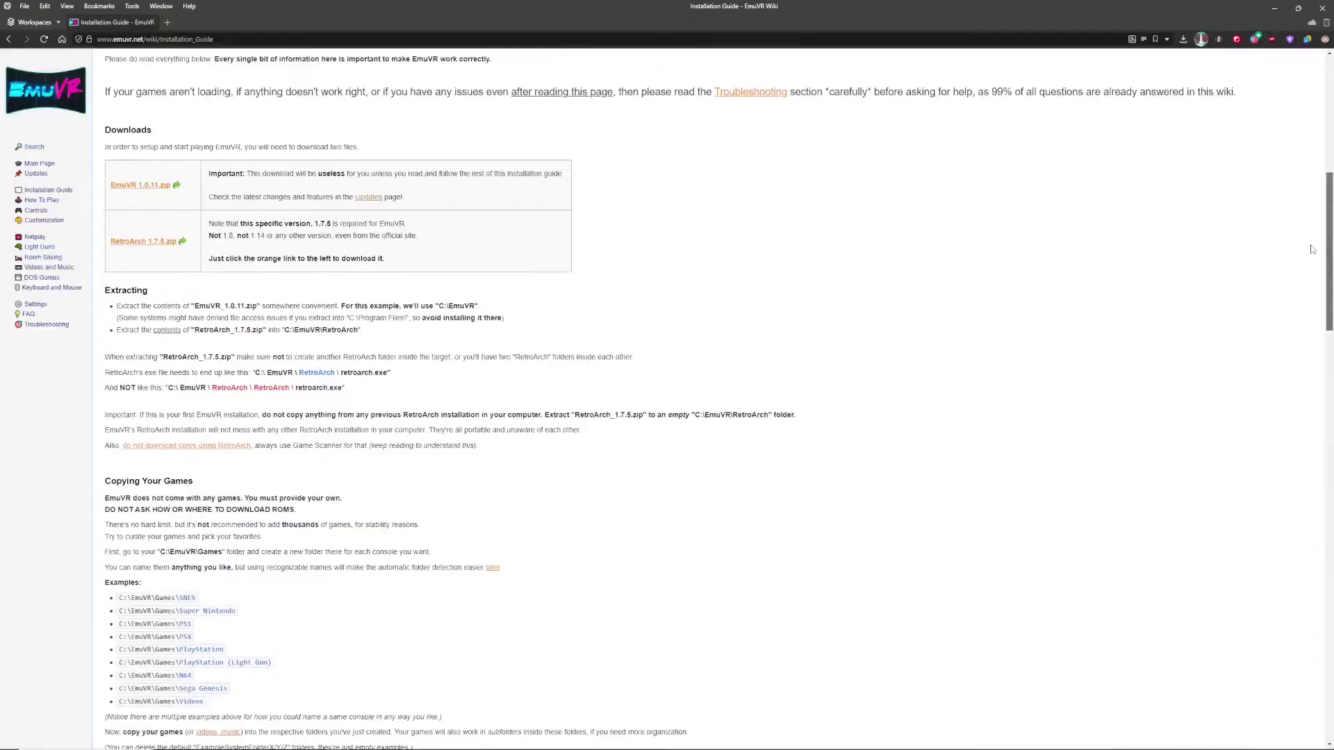
{"action": "scroll", "coordinate": [1312, 249], "scroll_direction": "down", "scroll_amount": 6}
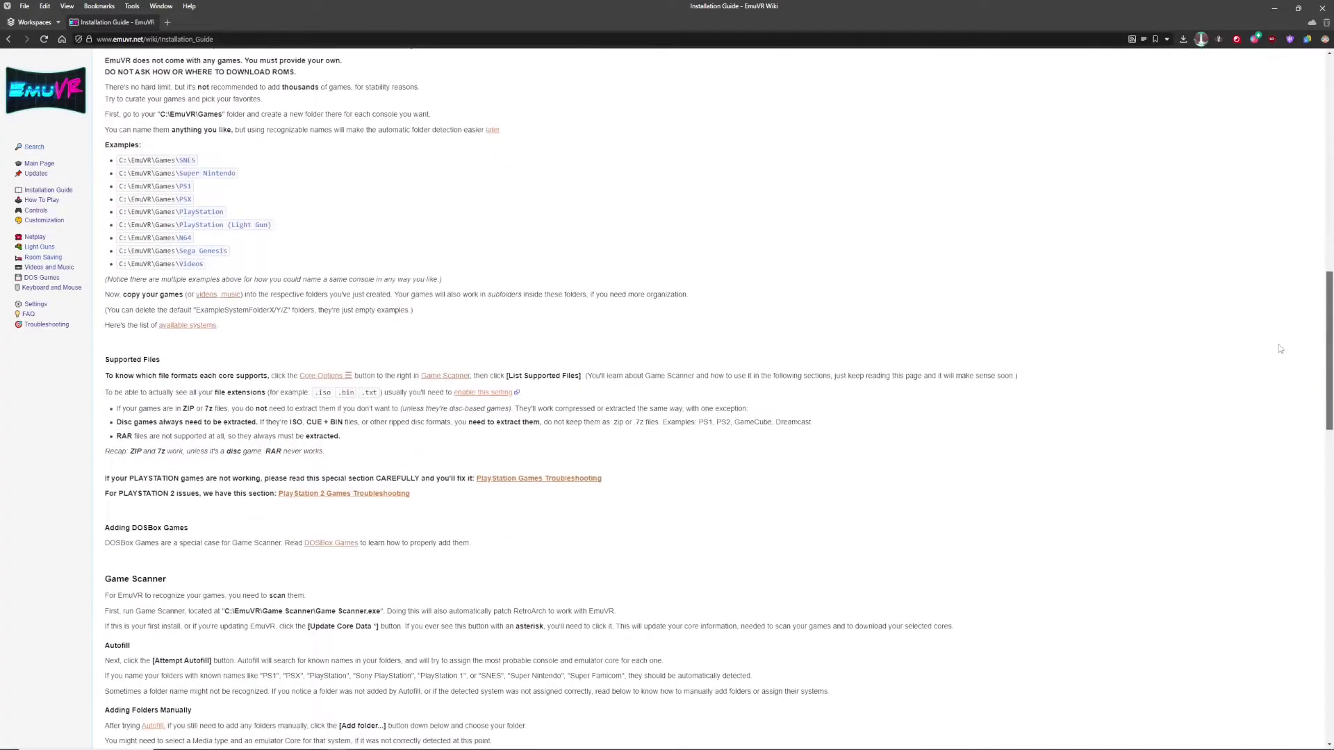
{"action": "scroll", "coordinate": [1280, 348], "scroll_direction": "down", "scroll_amount": 3}
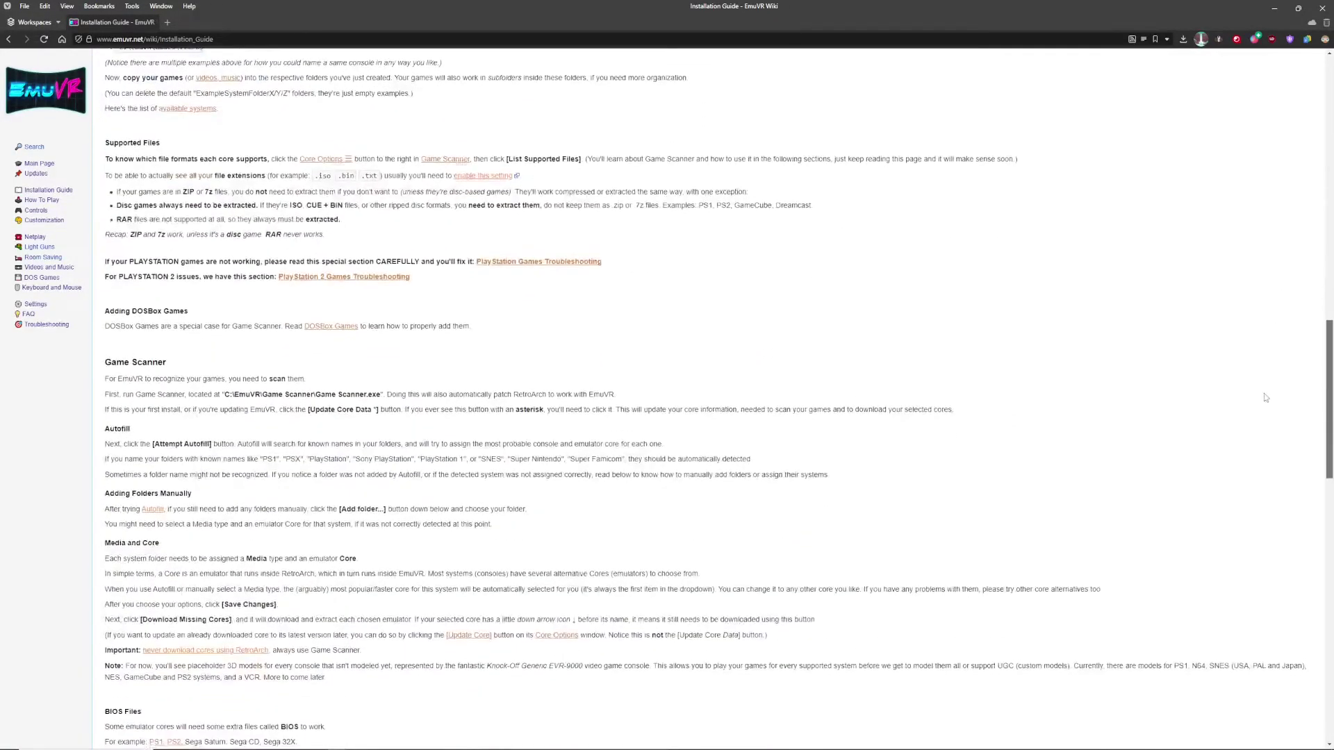
{"action": "scroll", "coordinate": [1264, 396], "scroll_direction": "down", "scroll_amount": 5}
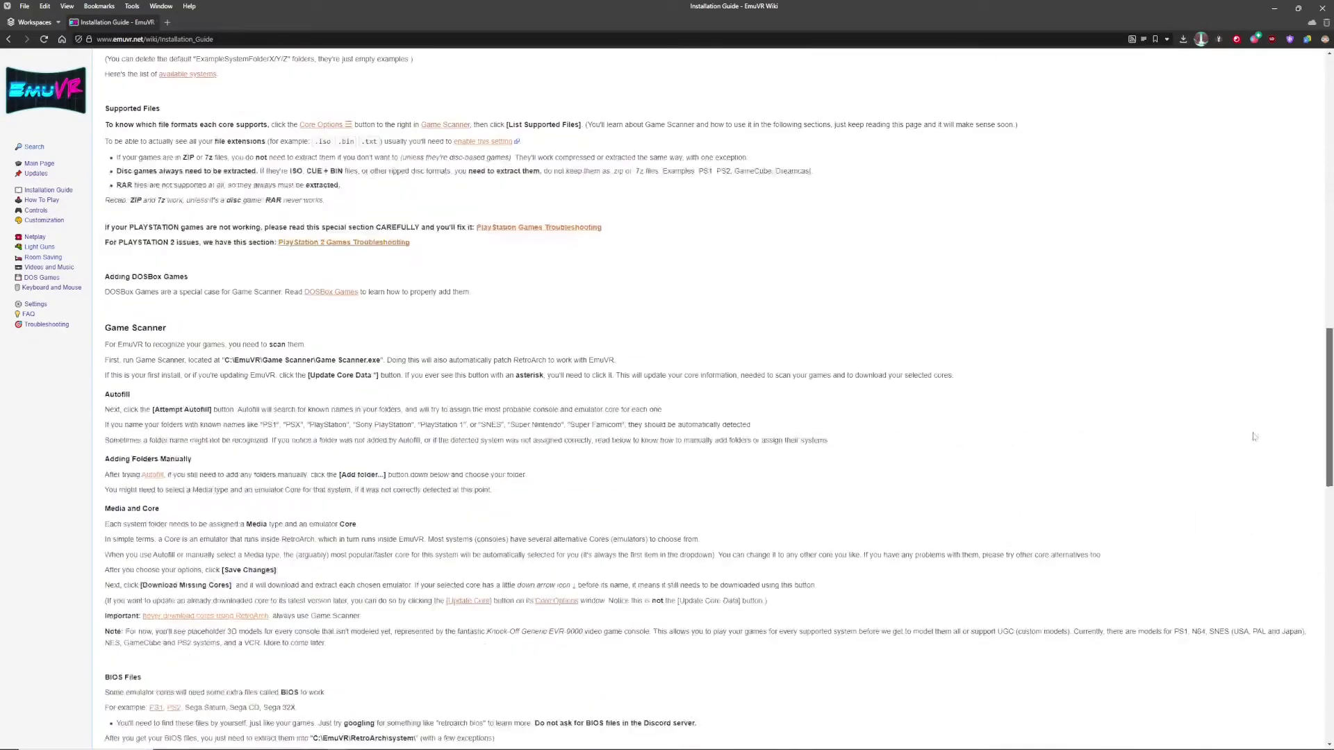
{"action": "scroll", "coordinate": [1268, 480], "scroll_direction": "up", "scroll_amount": 20}
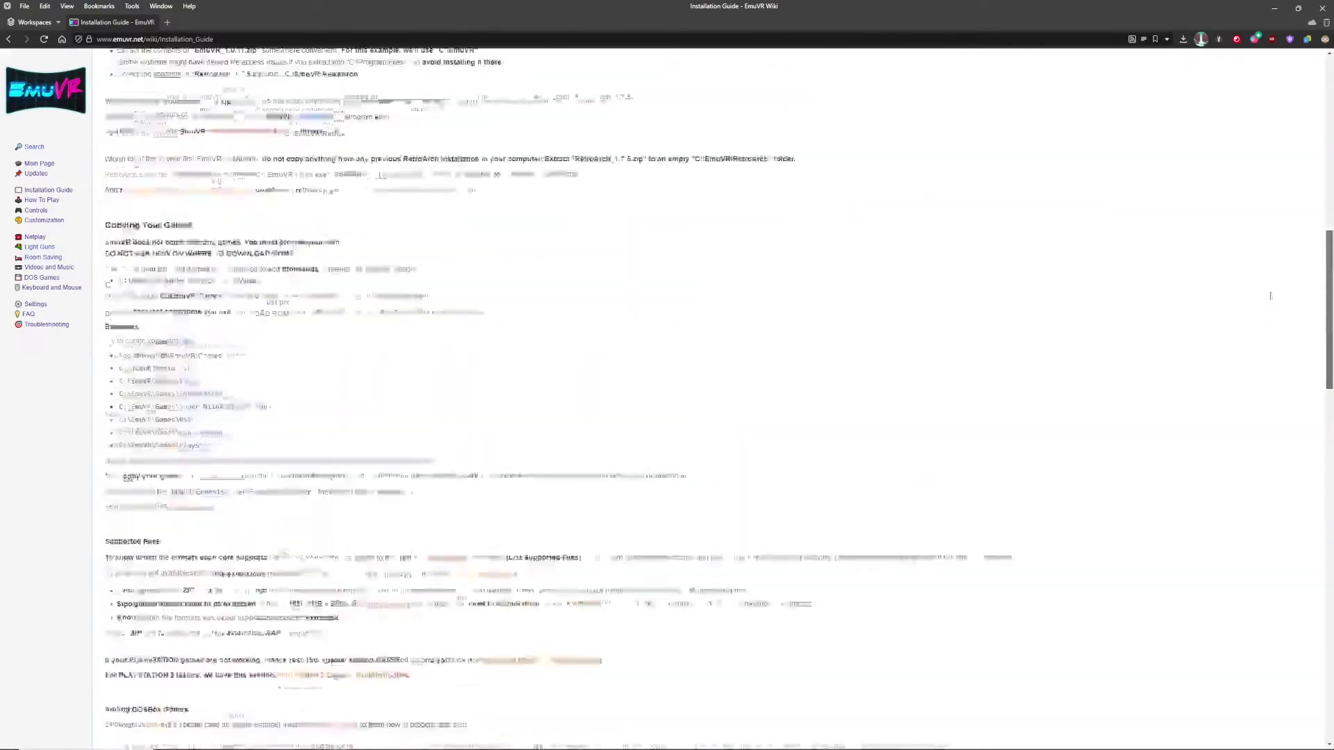
- Minimize the browser, open the desktop EmuVR folder and fit its window on screen
{"action": "left_click", "coordinate": [1276, 13]}
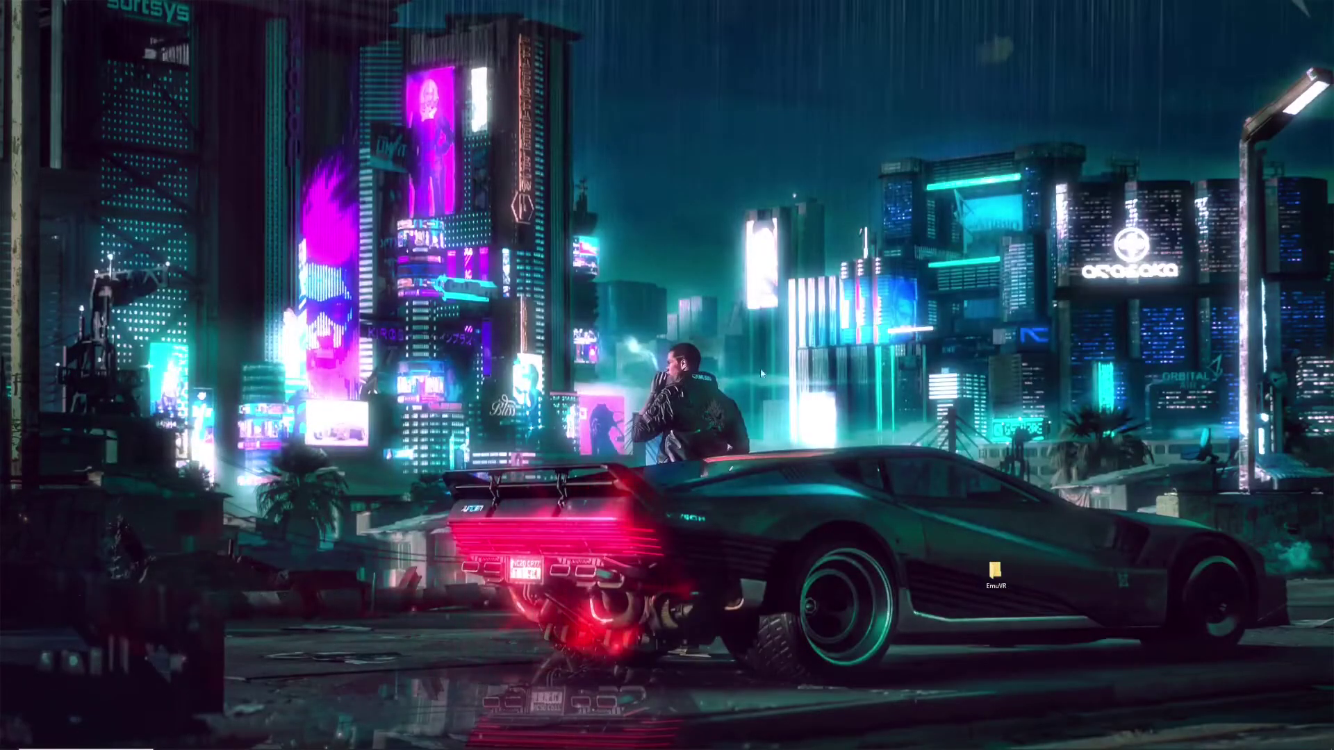
{"action": "double_click", "coordinate": [995, 571]}
{"action": "left_click_drag", "start_coordinate": [1237, 178], "coordinate": [1131, 174]}
{"action": "left_click_drag", "start_coordinate": [1036, 470], "coordinate": [1035, 508]}
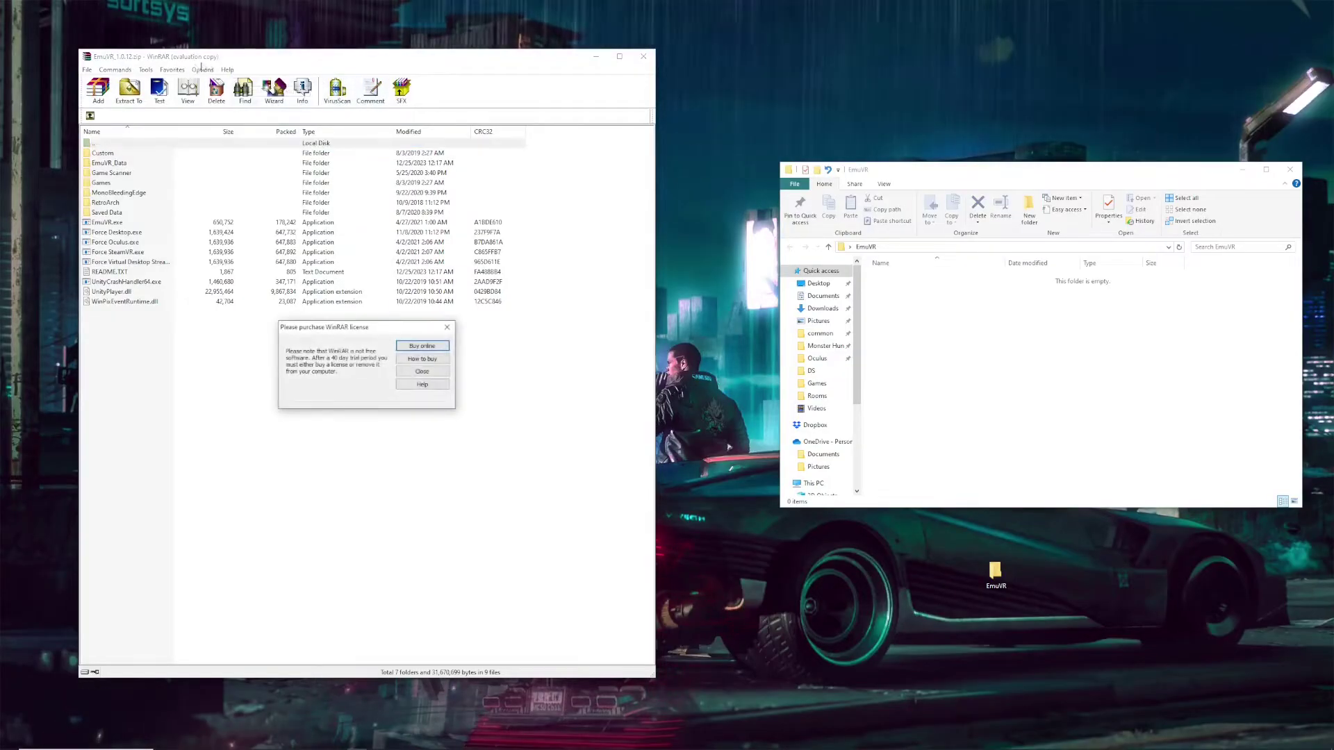
- Extract every item of EmuVR_1.0.12.zip into the EmuVR folder
{"action": "left_click", "coordinate": [447, 326]}
{"action": "left_click", "coordinate": [119, 154]}
{"action": "key", "text": "shift+Down"}
{"action": "key", "text": "shift+Down"}
{"action": "key", "text": "shift+Down"}
{"action": "key", "text": "shift+Down"}
{"action": "key", "text": "shift+Down"}
{"action": "key", "text": "shift+Down"}
{"action": "key", "text": "shift+Down"}
{"action": "key", "text": "shift+Down"}
{"action": "key", "text": "shift+Down"}
{"action": "key", "text": "shift+Down"}
{"action": "key", "text": "shift+Down"}
{"action": "key", "text": "shift+Down"}
{"action": "key", "text": "shift+Down"}
{"action": "key", "text": "shift+Down"}
{"action": "key", "text": "shift+Down"}
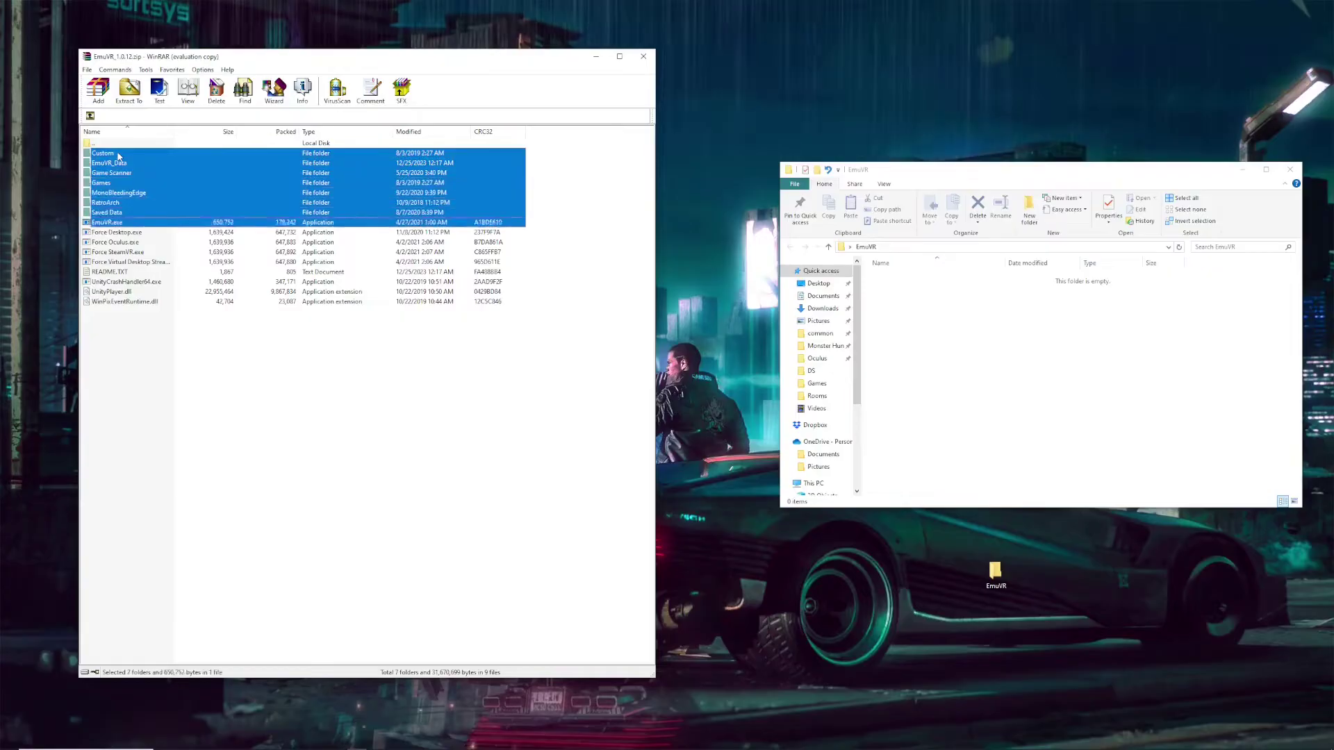
{"action": "left_click_drag", "start_coordinate": [832, 328], "coordinate": [1107, 389]}
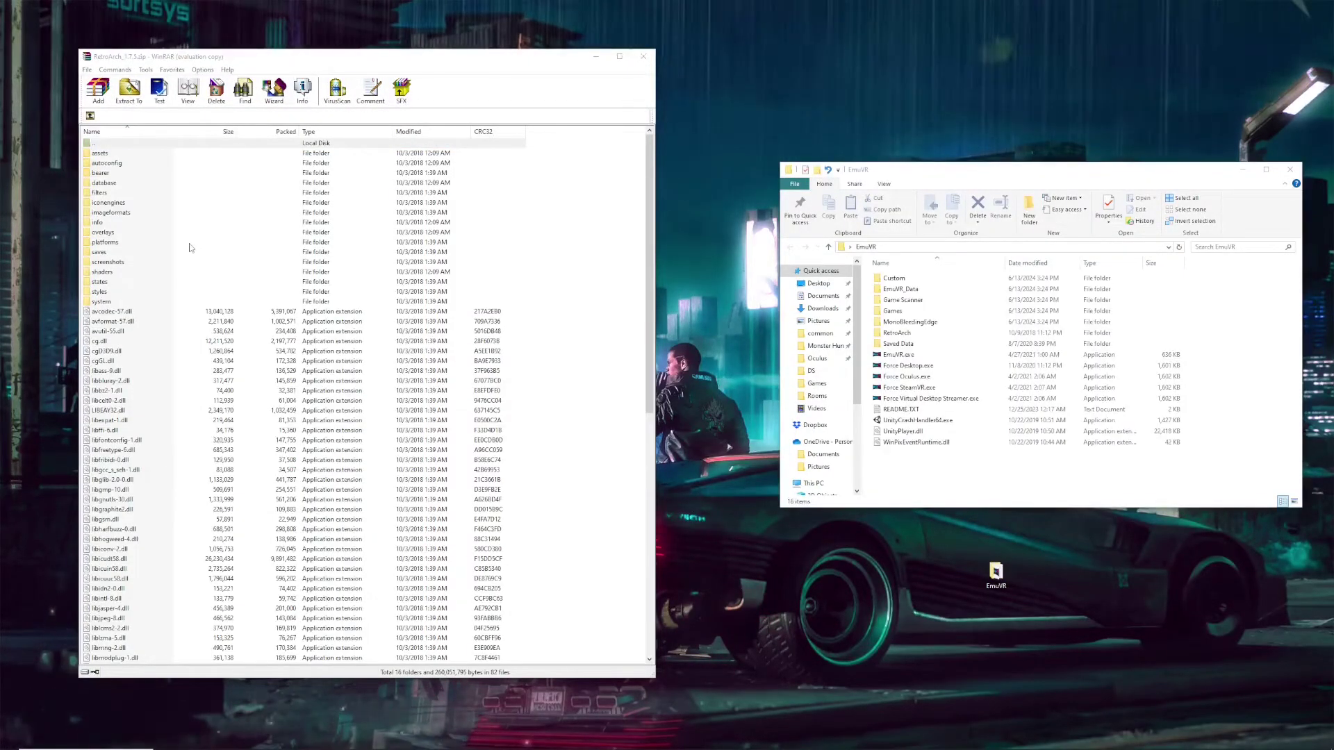
- Extract all RetroArch_1.7.5.zip files into EmuVR's RetroArch folder
{"action": "left_click", "coordinate": [135, 153]}
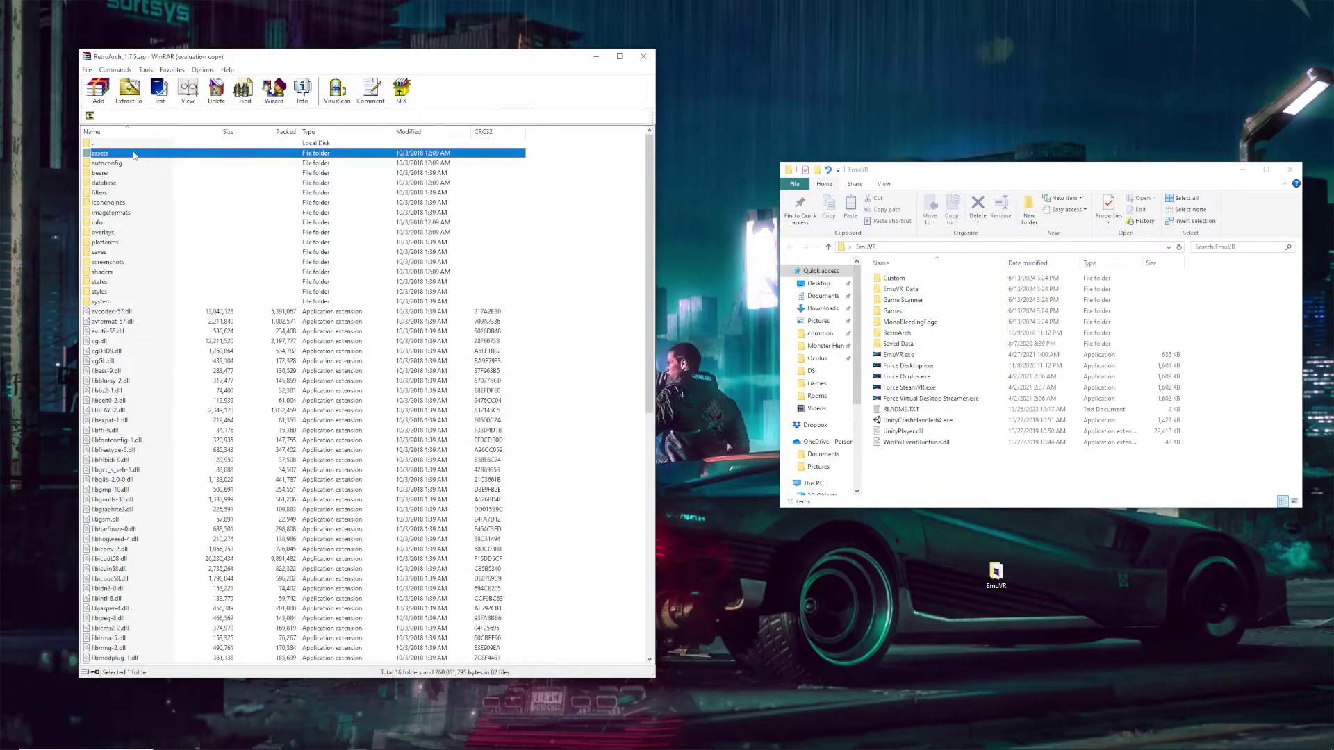
{"action": "left_click_drag", "start_coordinate": [650, 287], "coordinate": [649, 527]}
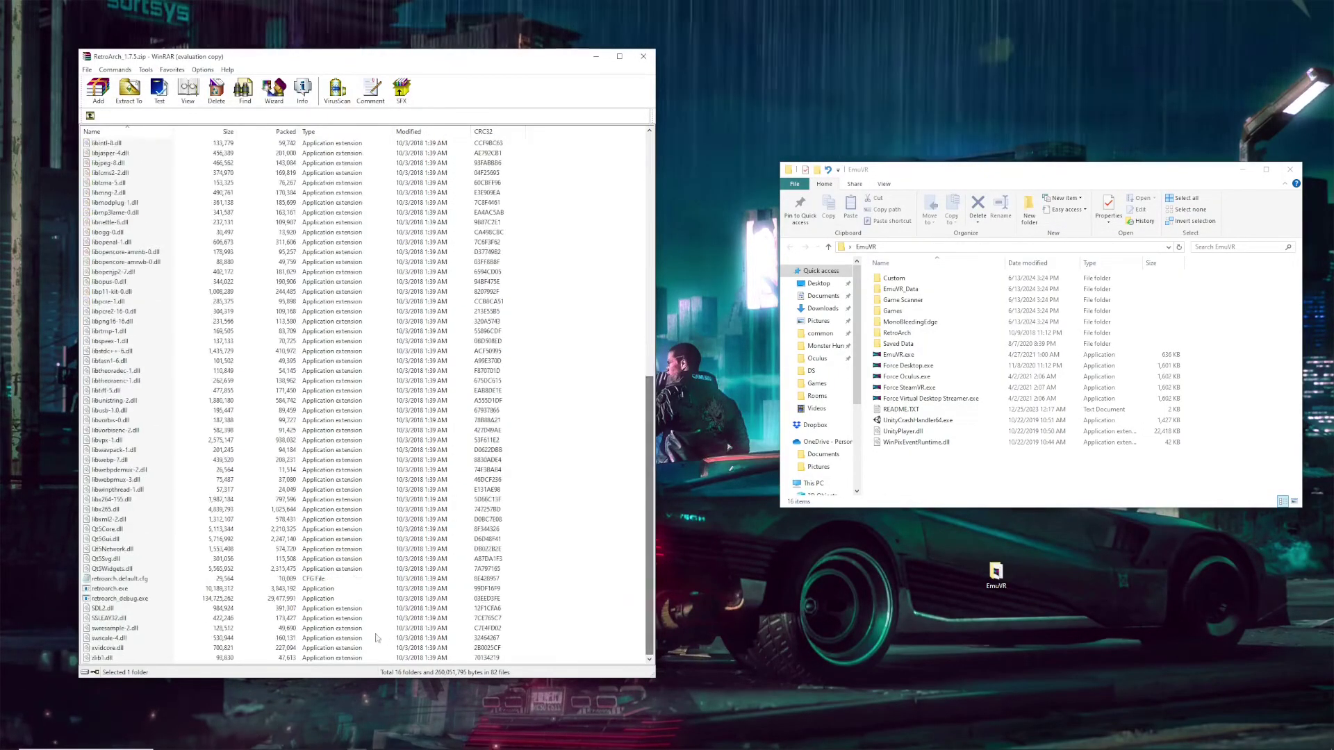
{"action": "key", "text": "ctrl+a"}
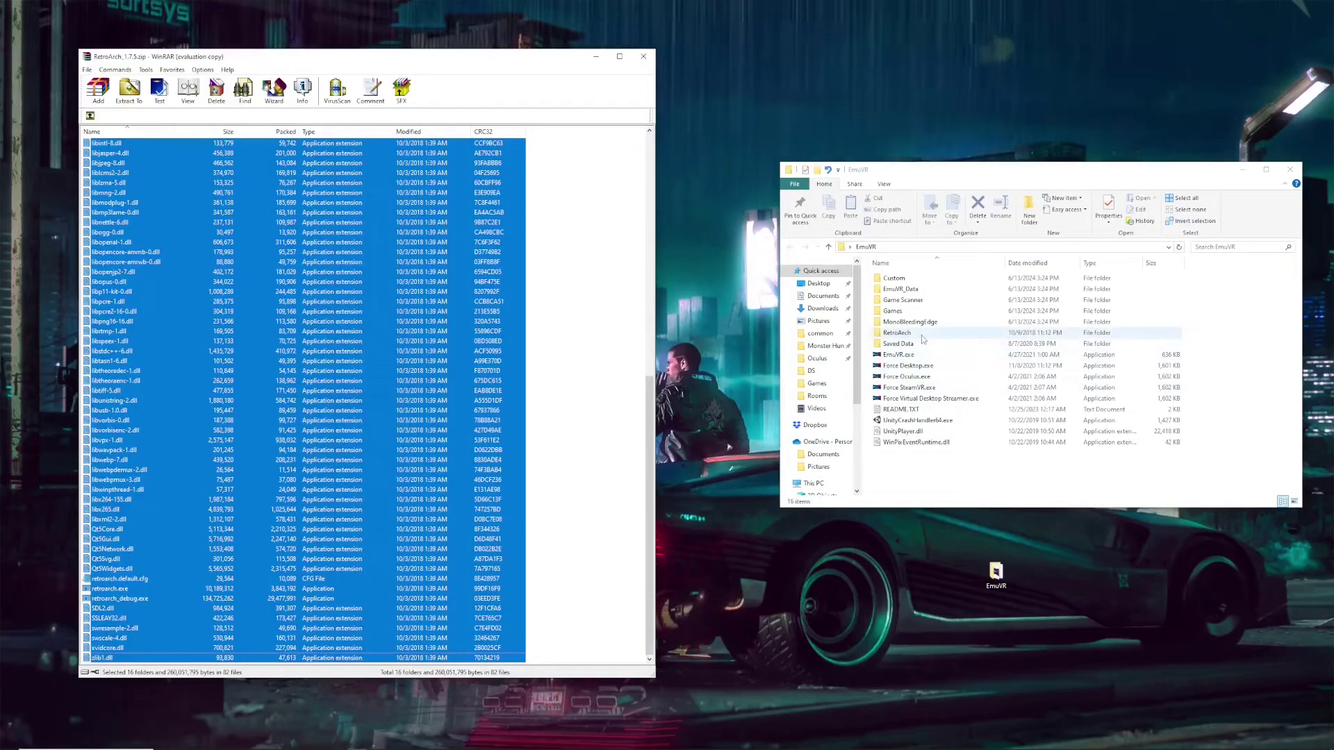
{"action": "left_click_drag", "start_coordinate": [110, 386], "coordinate": [896, 333]}
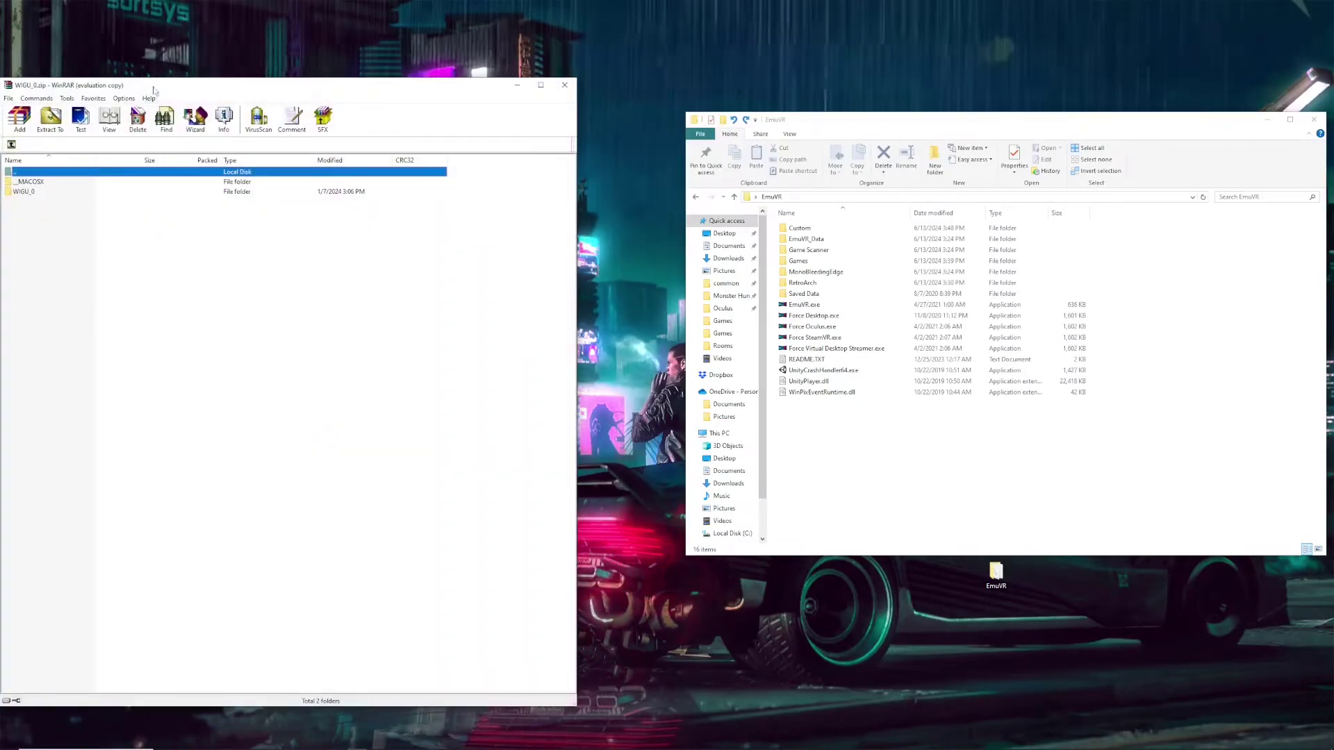
- Extract the six WIGU_0 archive entries into the EmuVR folder
{"action": "left_click_drag", "start_coordinate": [154, 90], "coordinate": [191, 87]}
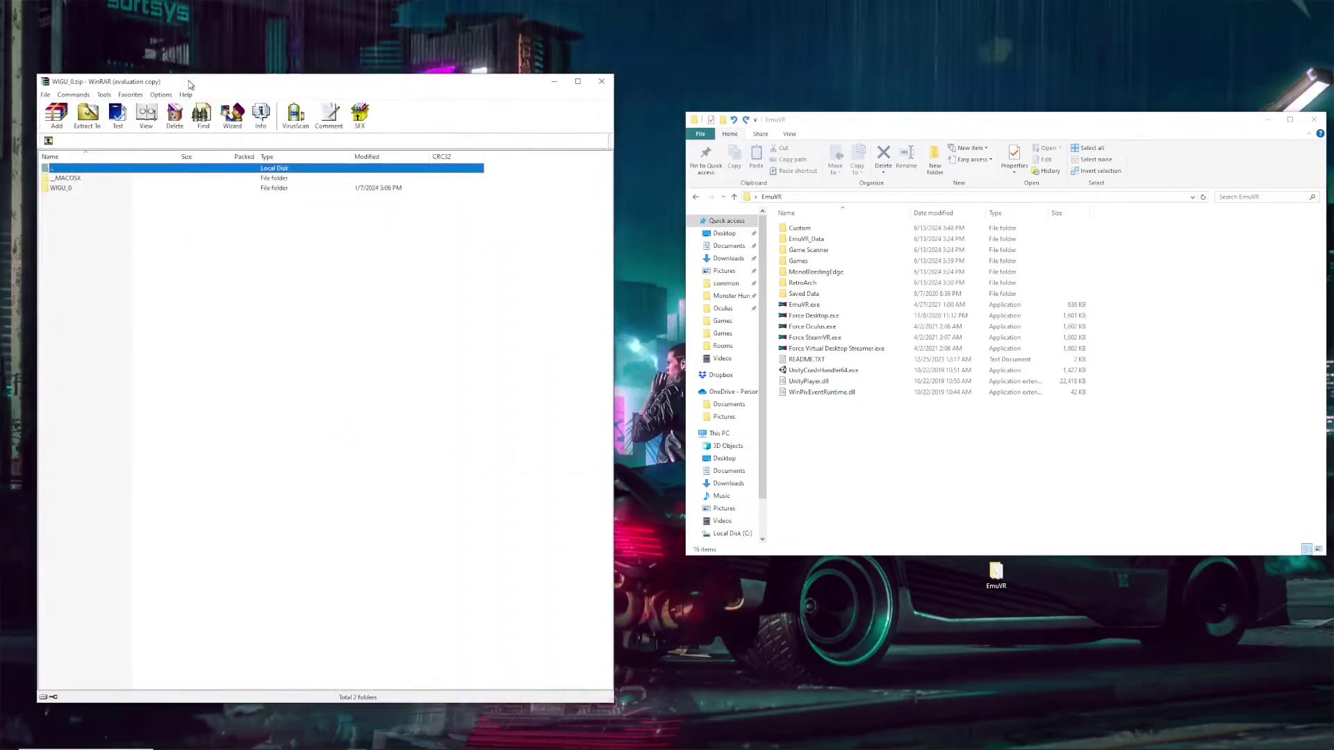
{"action": "left_click", "coordinate": [409, 353]}
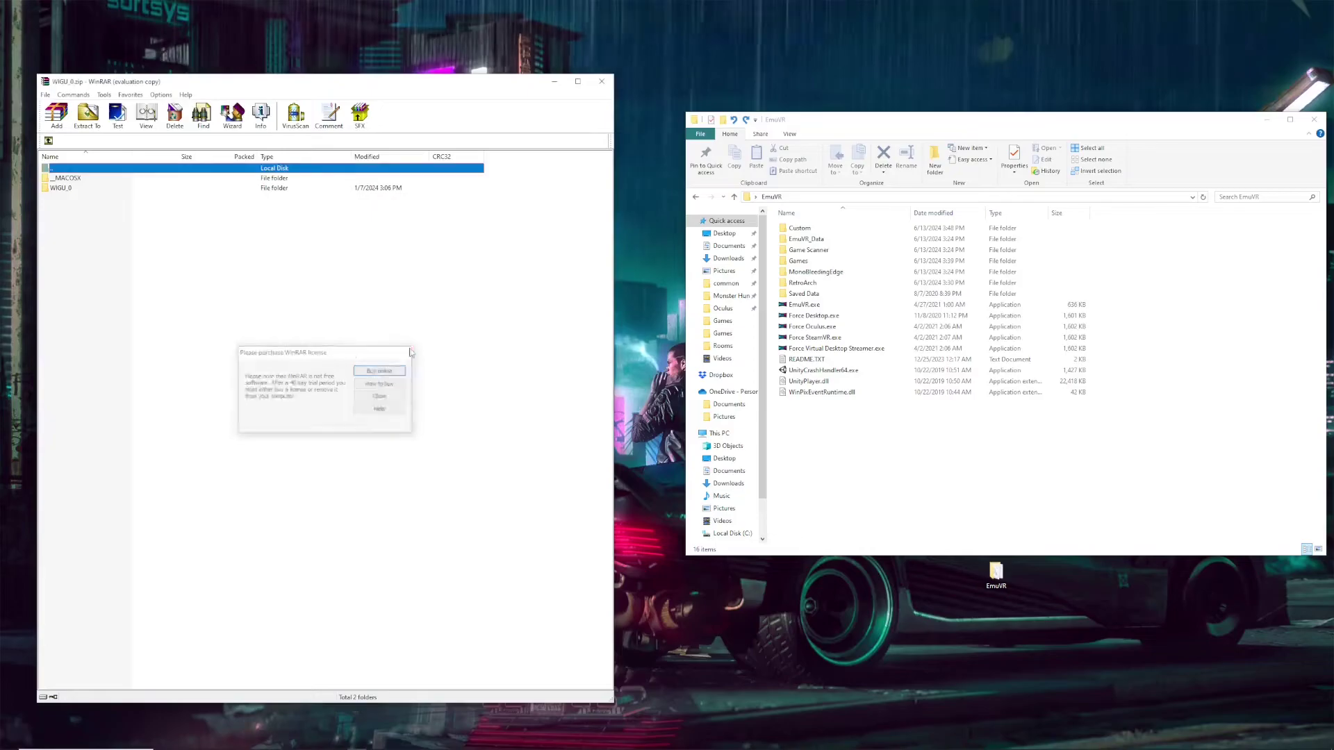
{"action": "double_click", "coordinate": [62, 189]}
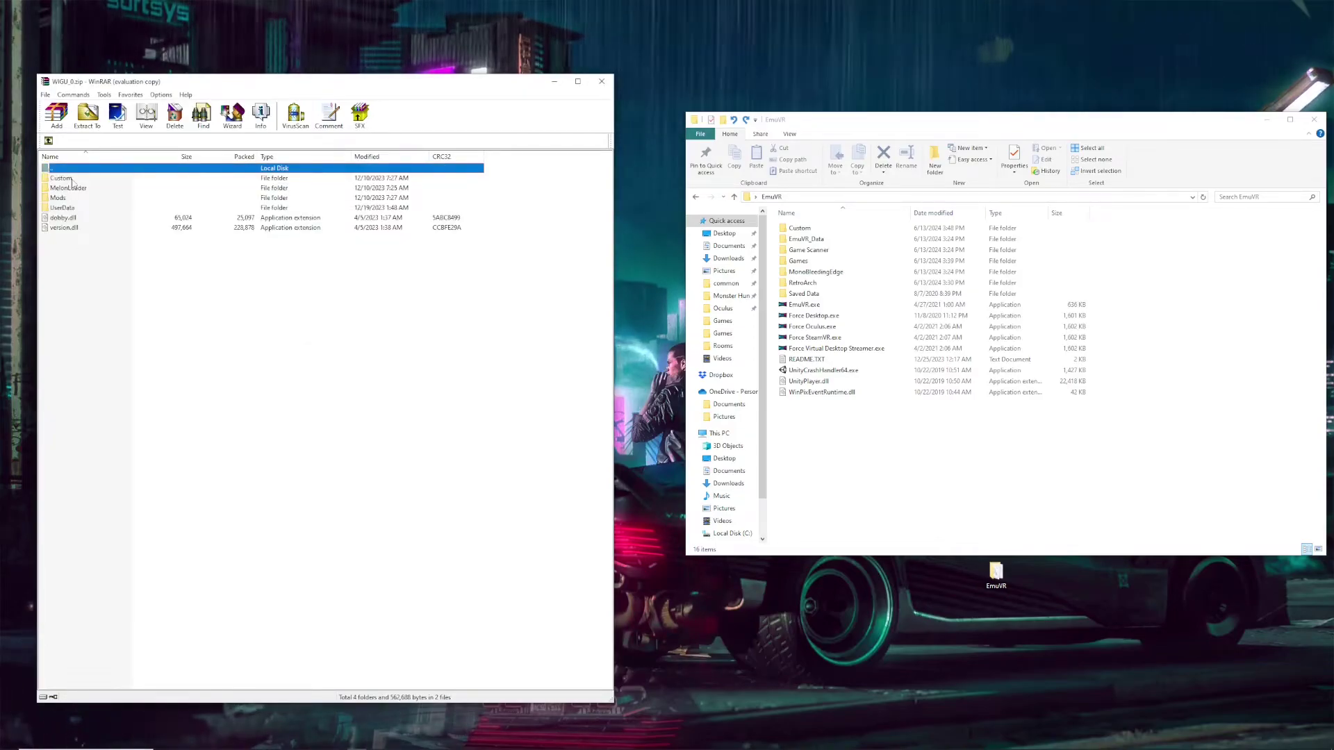
{"action": "left_click", "coordinate": [73, 180]}
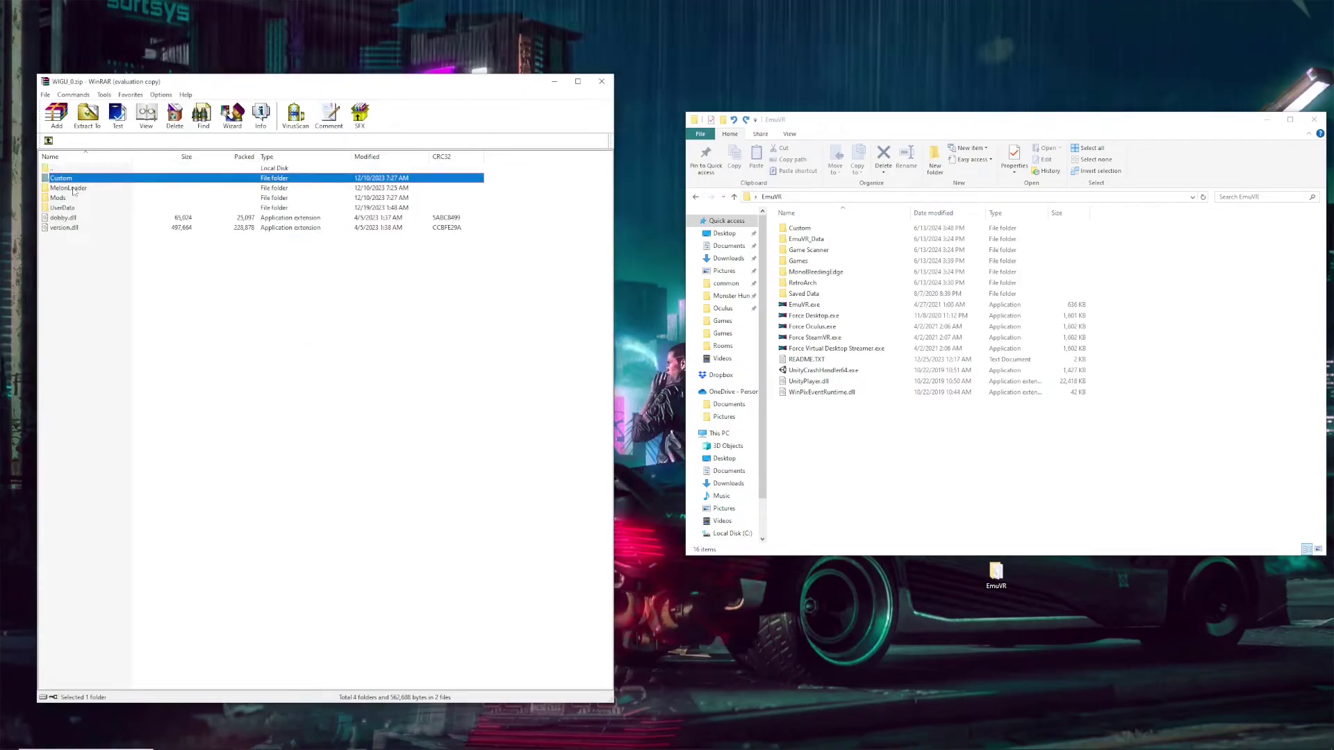
{"action": "key", "text": "shift+Down"}
{"action": "key", "text": "shift+Down"}
{"action": "key", "text": "shift+Down"}
{"action": "key", "text": "shift+Down"}
{"action": "key", "text": "shift+Down"}
{"action": "left_click_drag", "start_coordinate": [72, 191], "coordinate": [869, 439]}
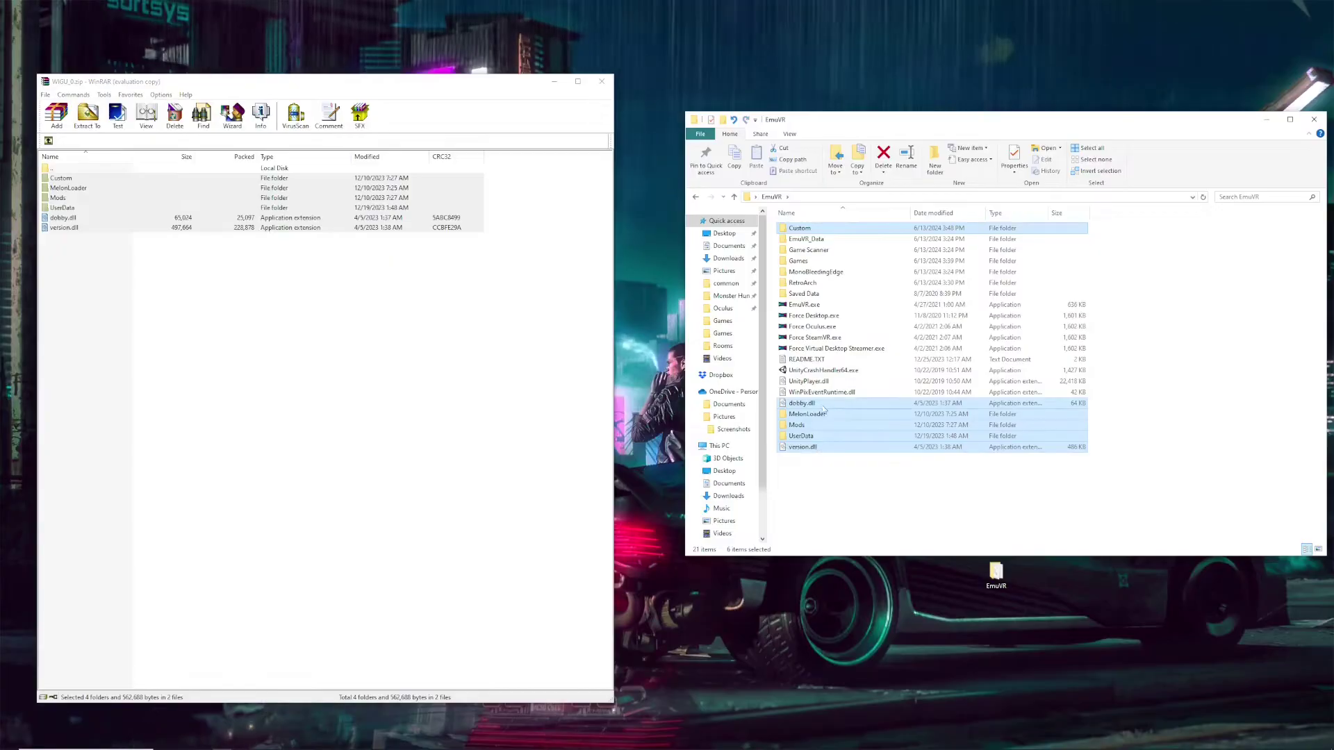
- Open the empty UGC folder inside EmuVR's Custom folder
{"action": "left_click", "coordinate": [809, 478]}
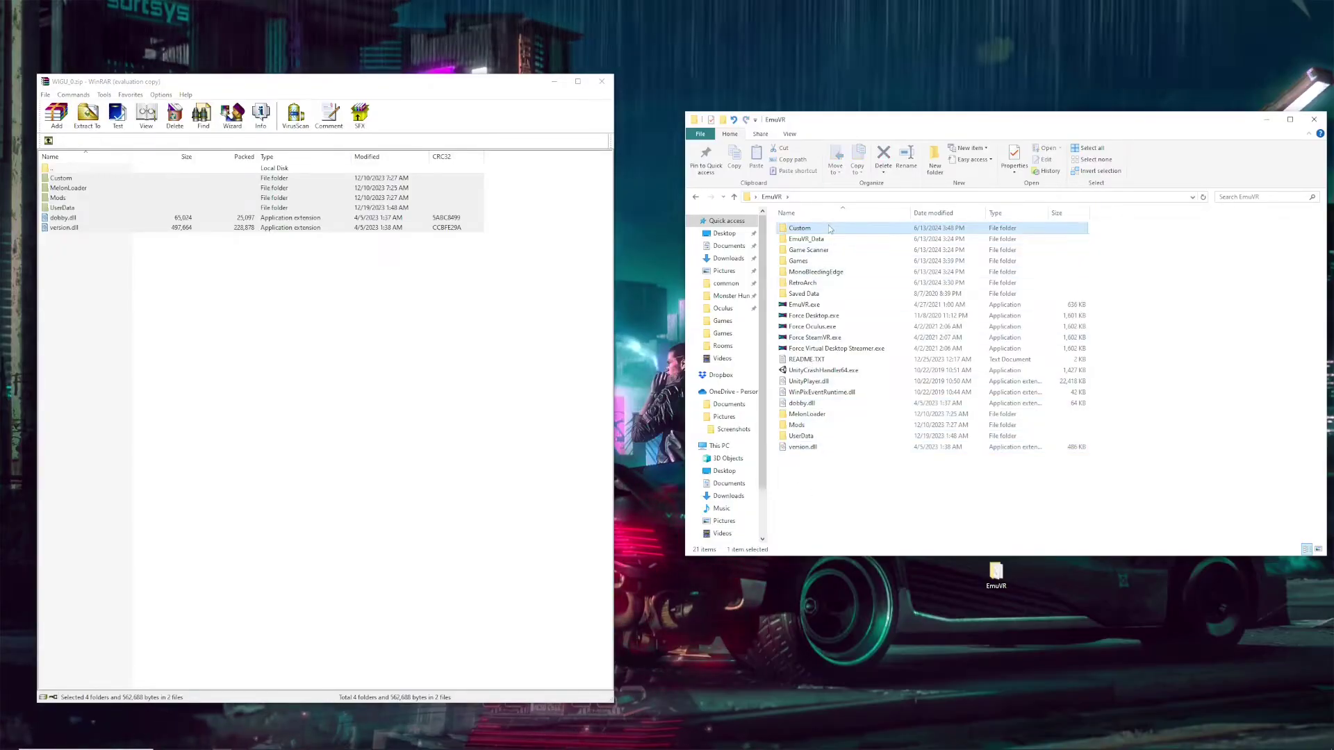
{"action": "double_click", "coordinate": [799, 227]}
{"action": "double_click", "coordinate": [817, 262]}
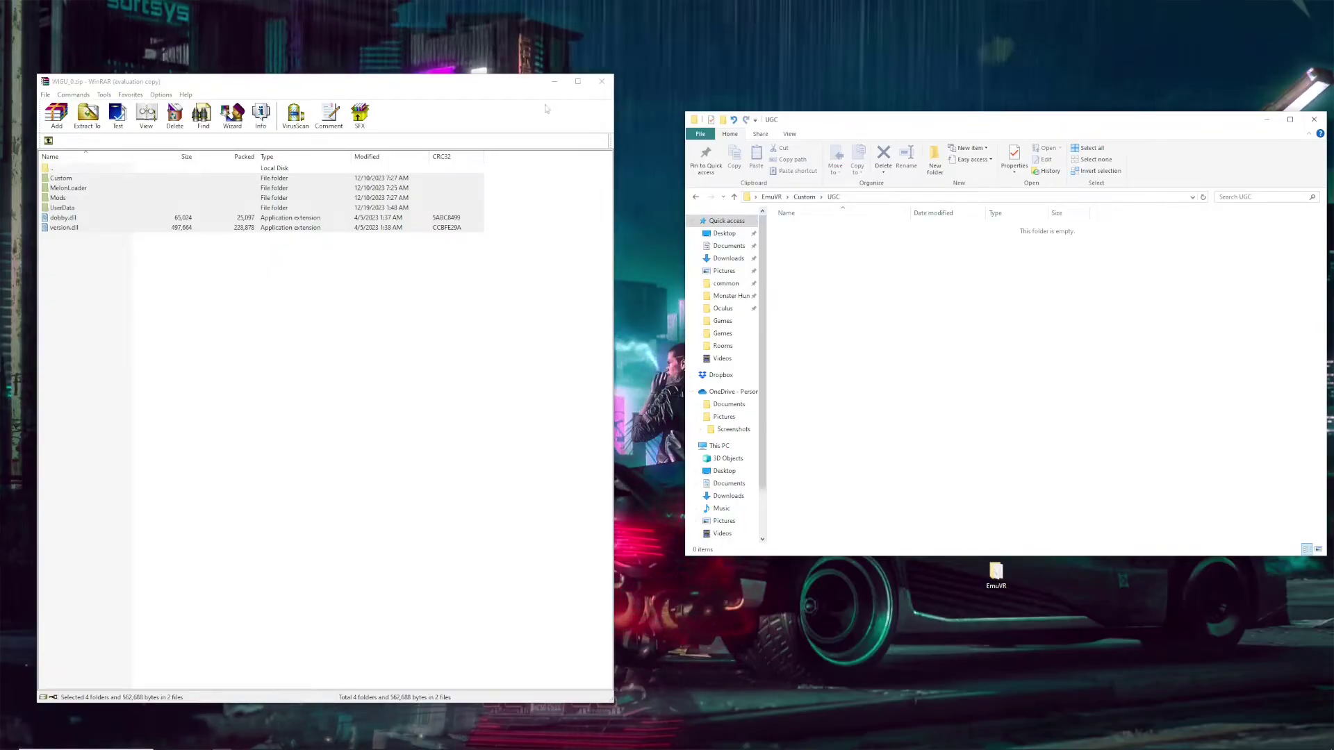
- Close WinRAR and place the setup's UGC window beside EmuVR's UGC folder
{"action": "left_click", "coordinate": [601, 84]}
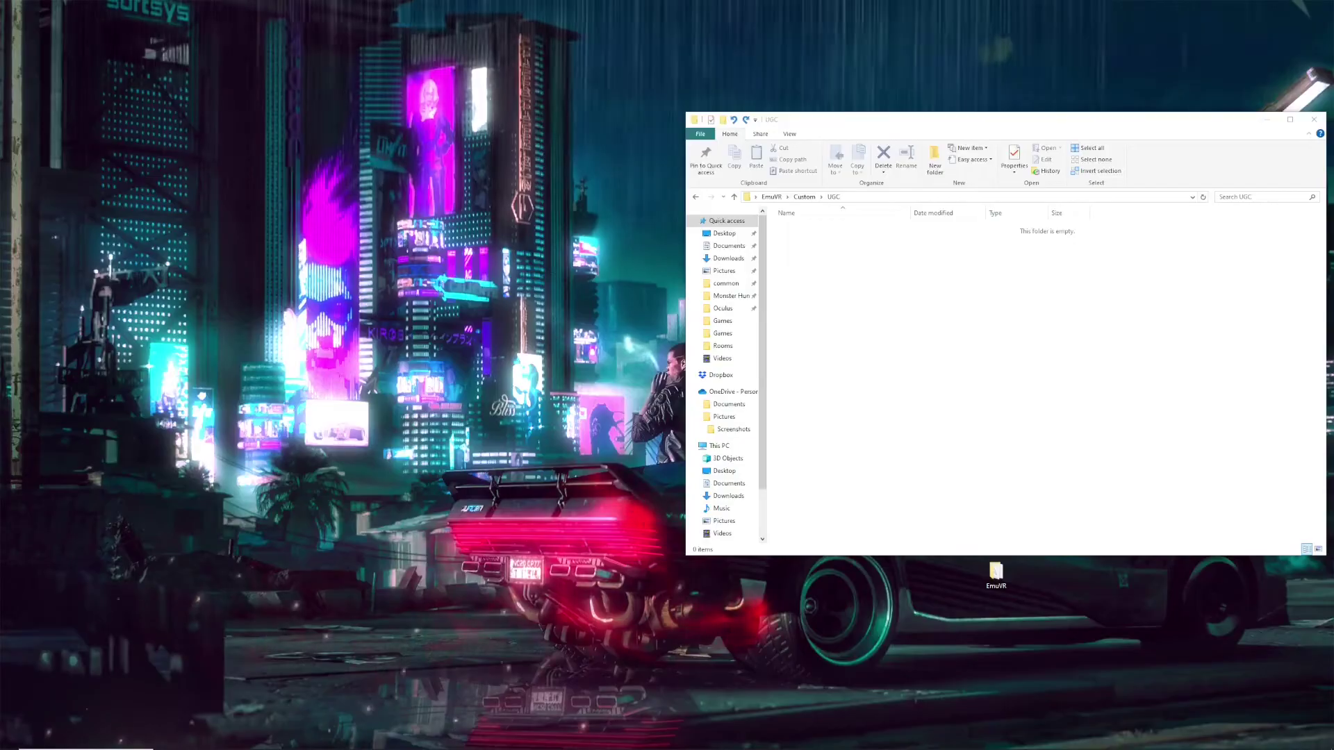
{"action": "key", "text": "alt+Tab"}
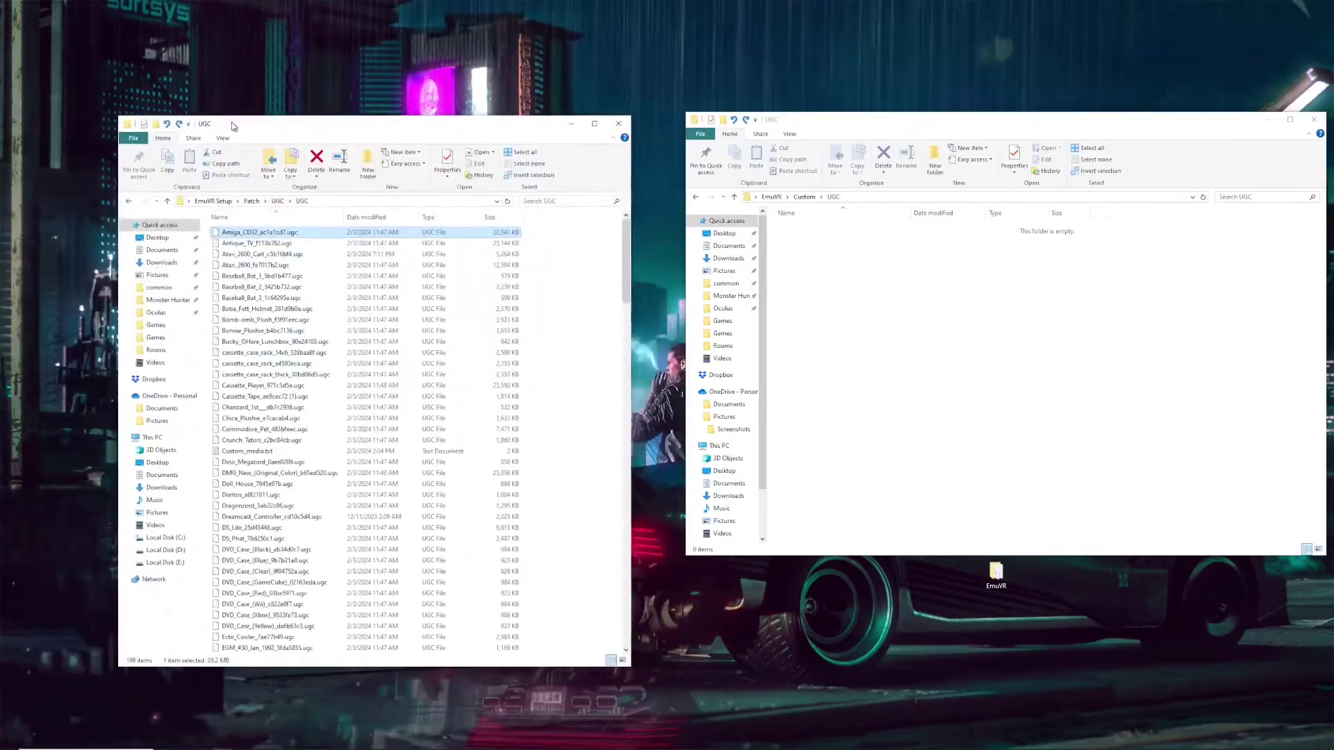
{"action": "left_click_drag", "start_coordinate": [627, 231], "coordinate": [596, 217]}
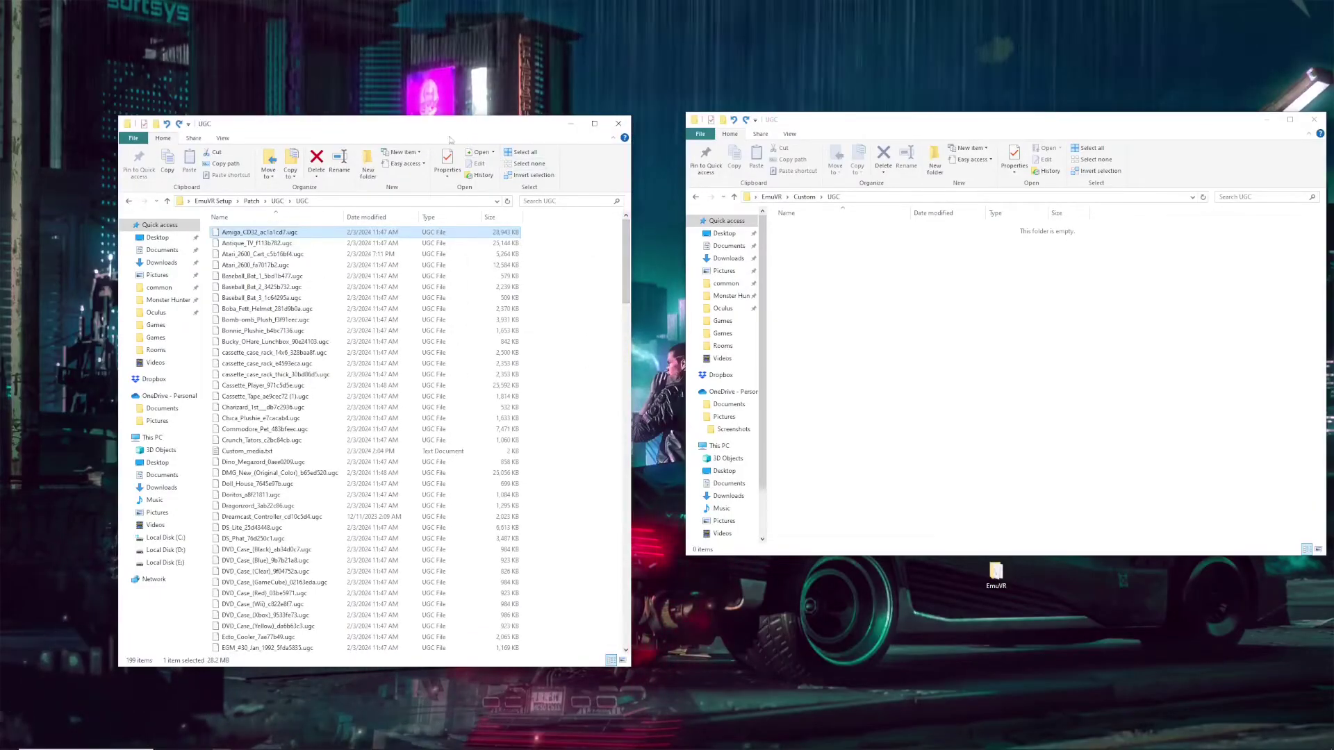
{"action": "left_click_drag", "start_coordinate": [427, 133], "coordinate": [429, 74]}
{"action": "left_click_drag", "start_coordinate": [813, 123], "coordinate": [767, 146]}
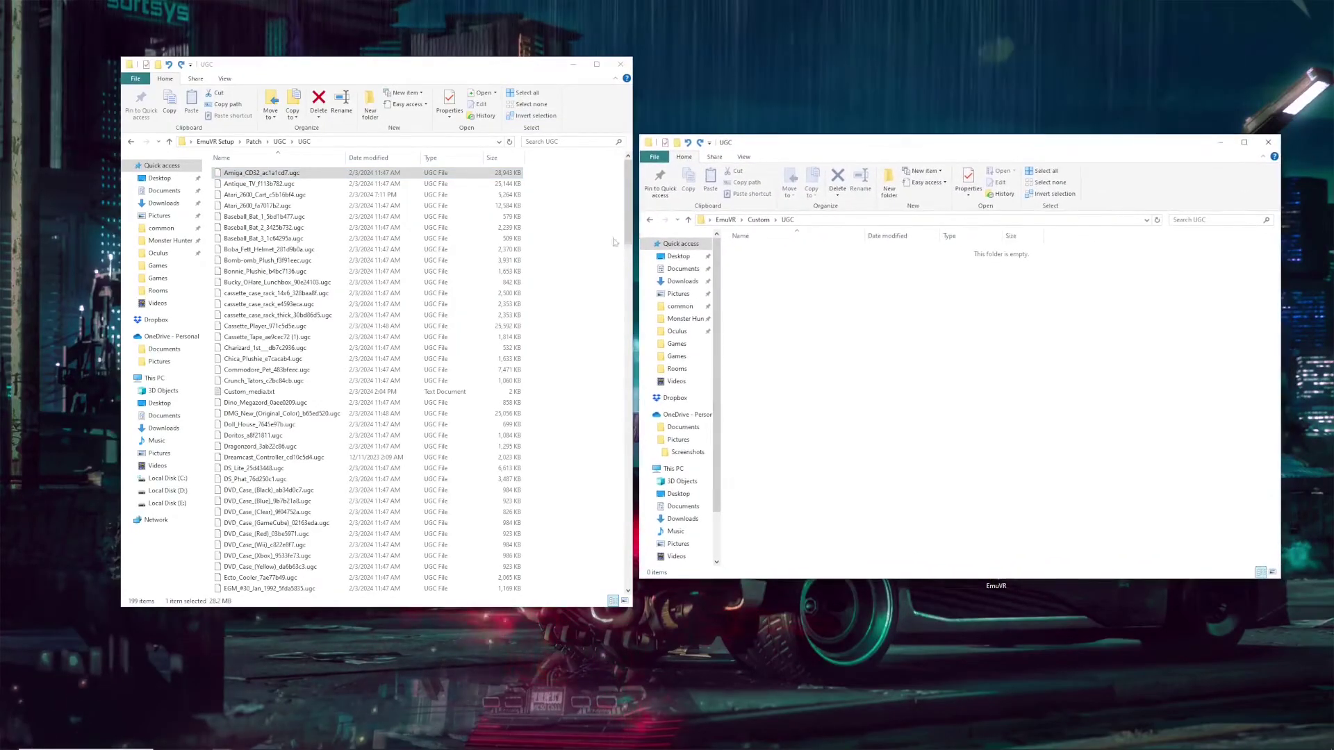
- Move all 199 .ugc files into EmuVR\Custom\UGC and push the emptied window aside
{"action": "left_click", "coordinate": [583, 214]}
{"action": "left_click_drag", "start_coordinate": [630, 200], "coordinate": [629, 549]}
{"action": "key", "text": "ctrl+a"}
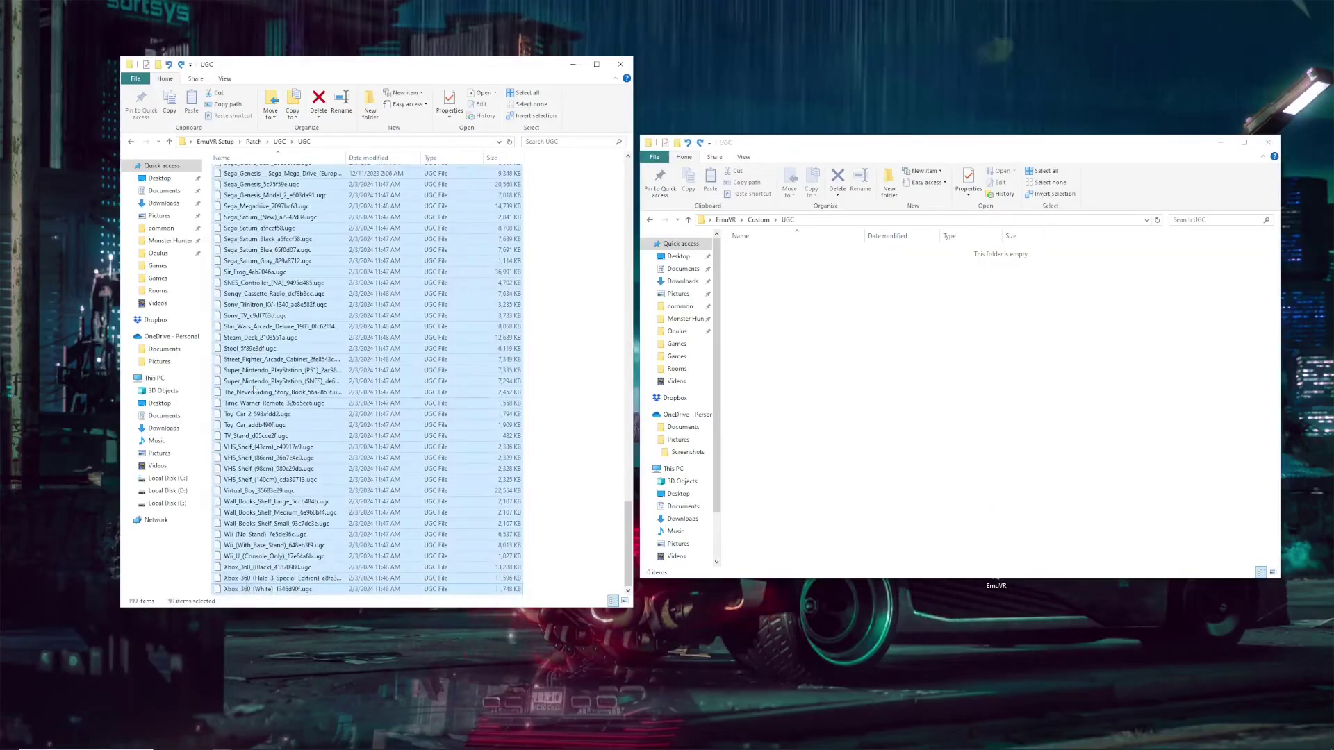
{"action": "left_click_drag", "start_coordinate": [255, 339], "coordinate": [959, 432]}
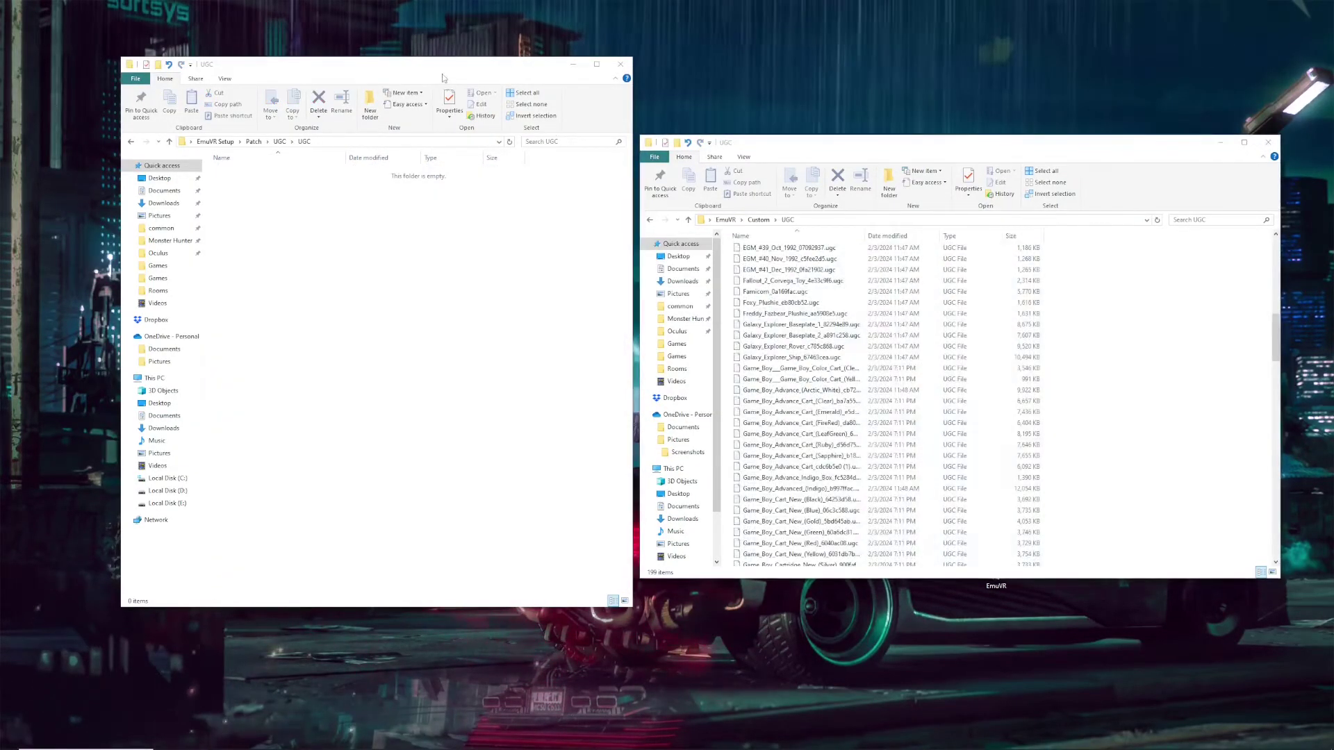
{"action": "left_click_drag", "start_coordinate": [444, 71], "coordinate": [0, 153]}
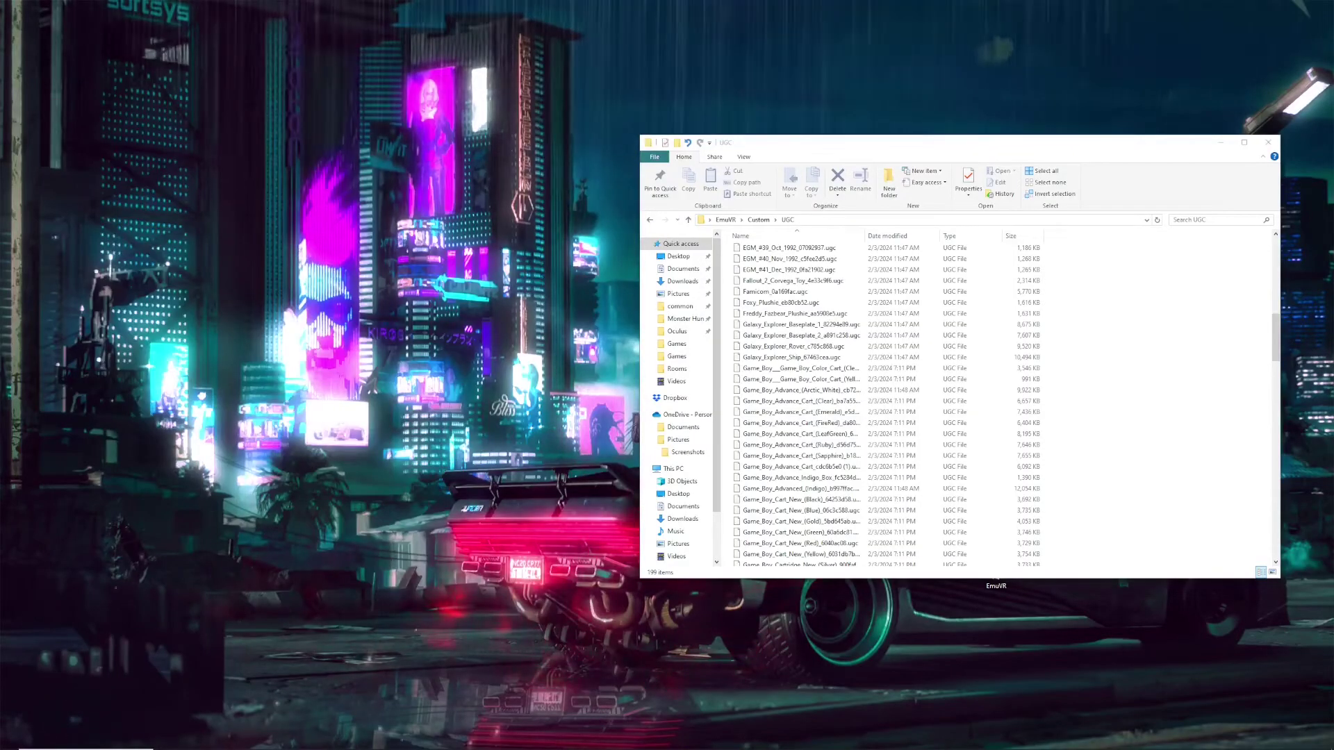
- Go back up to EmuVR, open its Games folder and bring up the New item options
{"action": "left_click", "coordinate": [649, 220]}
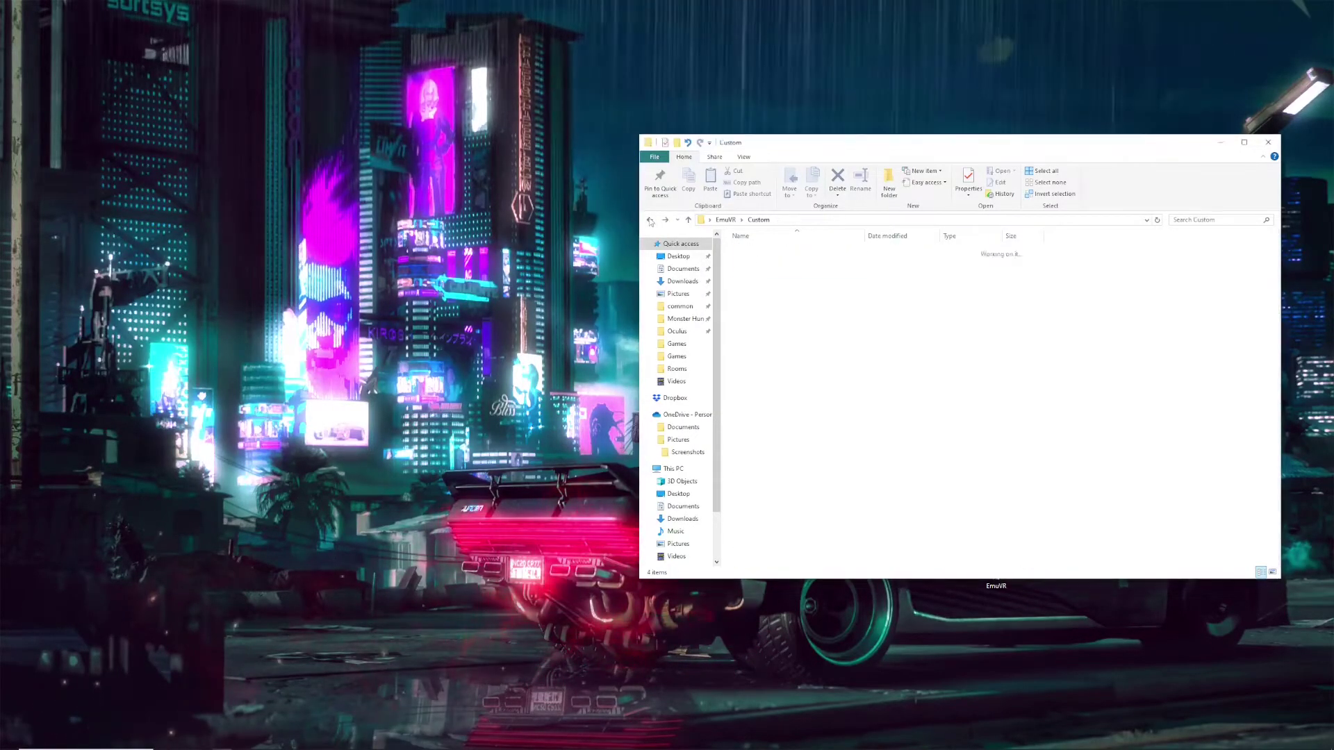
{"action": "left_click", "coordinate": [650, 221]}
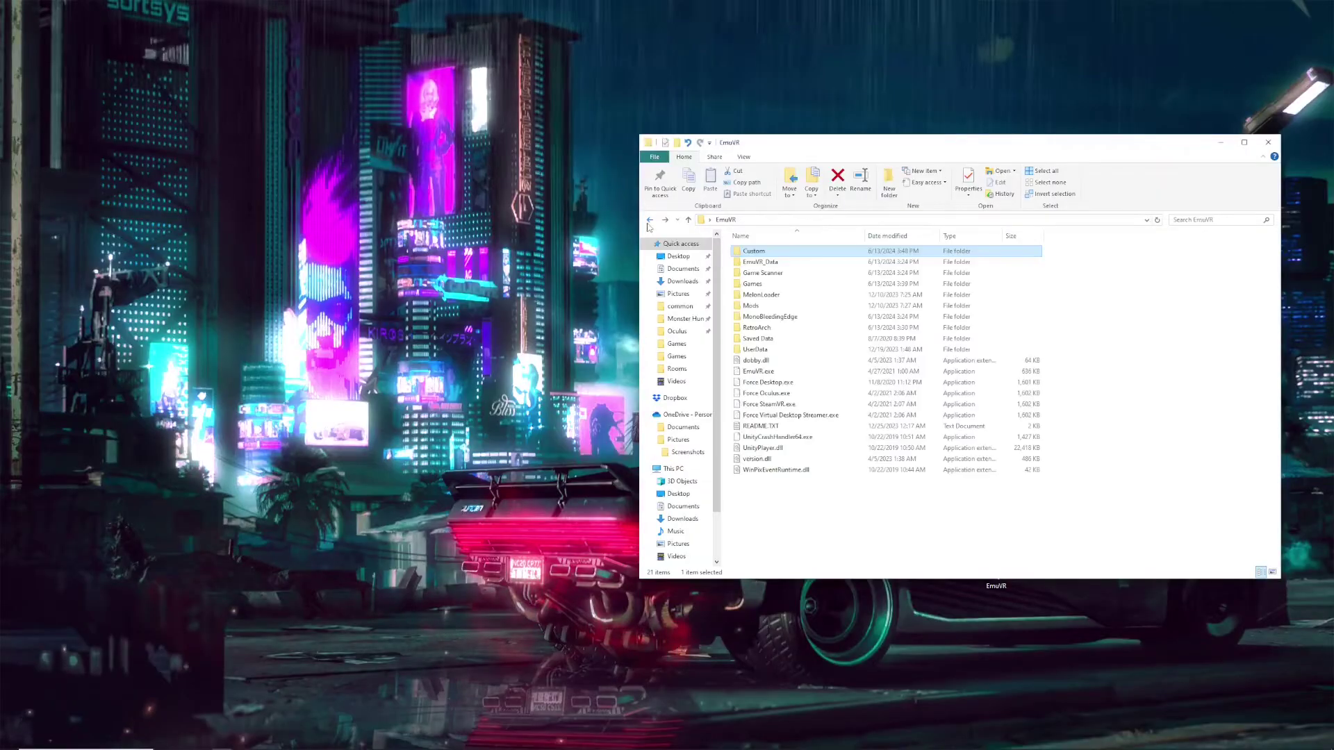
{"action": "left_click", "coordinate": [777, 287]}
{"action": "double_click", "coordinate": [777, 287]}
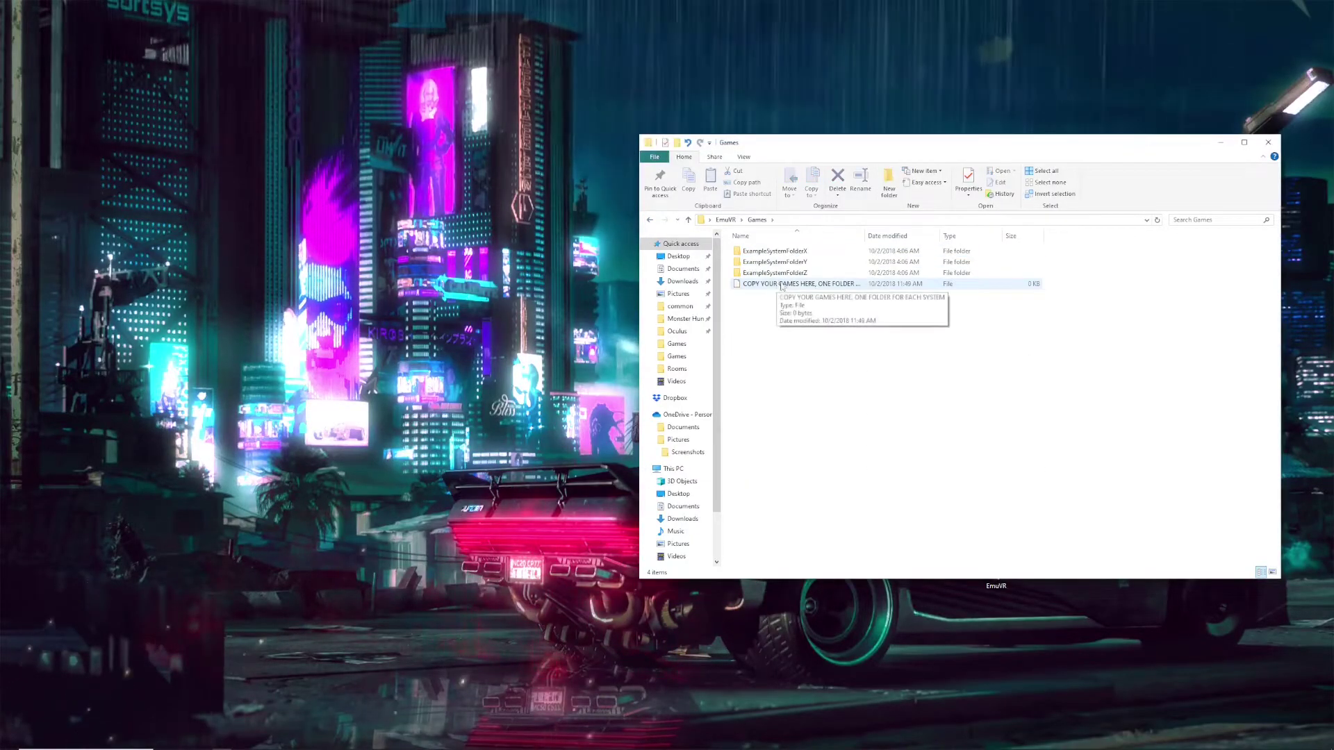
{"action": "right_click", "coordinate": [811, 252]}
{"action": "mouse_move", "coordinate": [829, 392]}
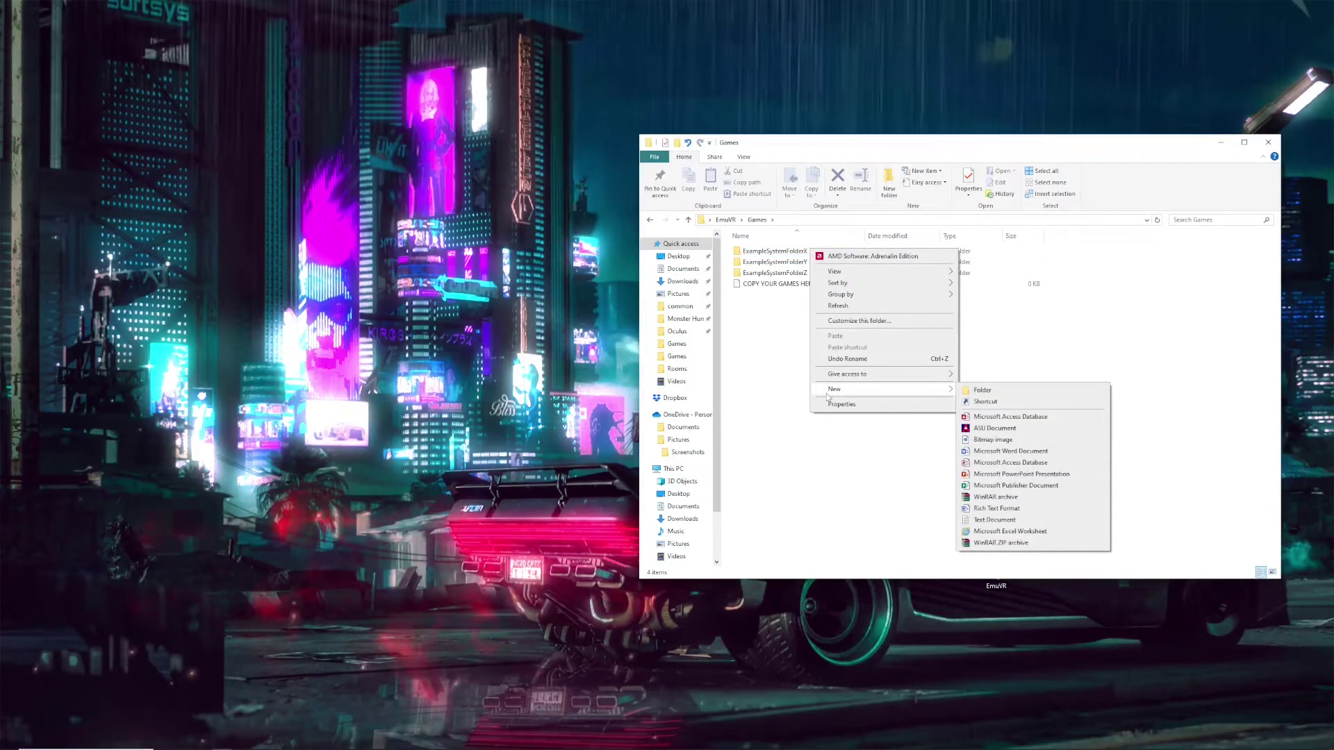
- Create a new folder named PS1 in Games
{"action": "left_click", "coordinate": [980, 392]}
{"action": "type", "text": "PS1"}
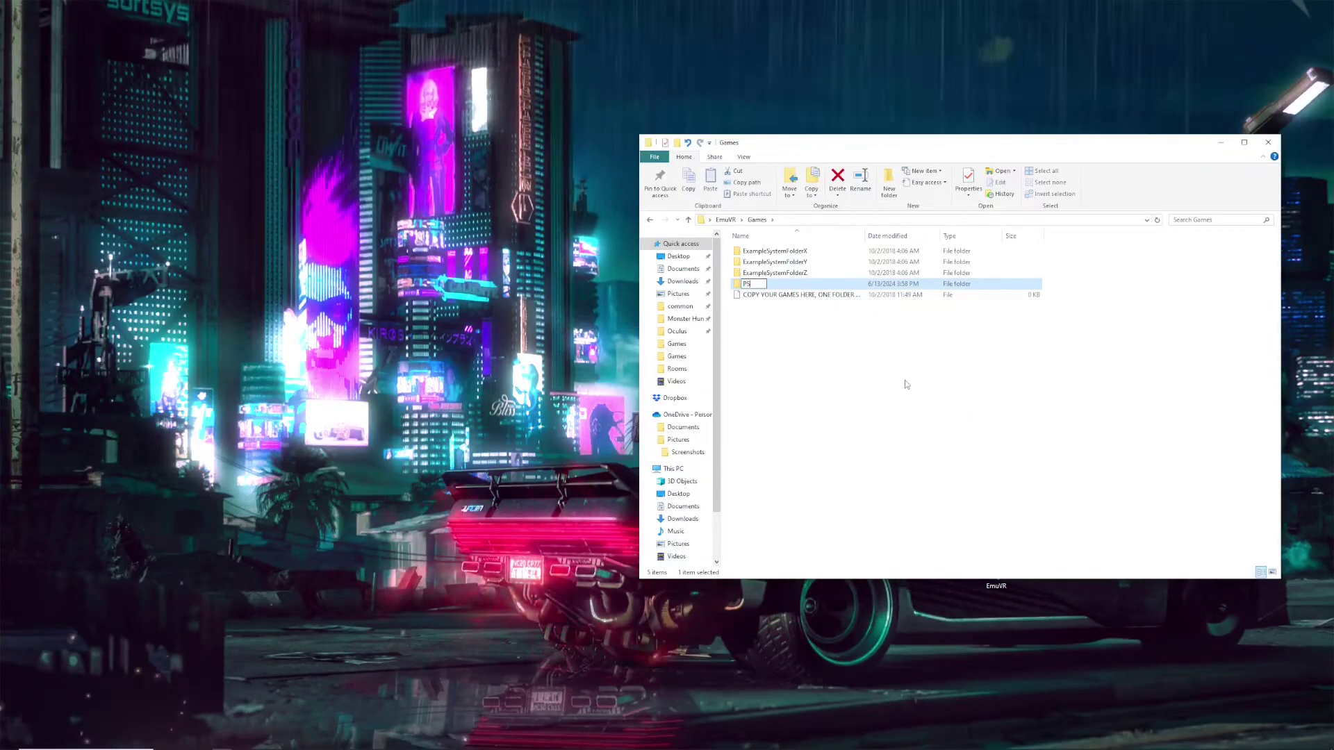
{"action": "key", "text": "Return"}
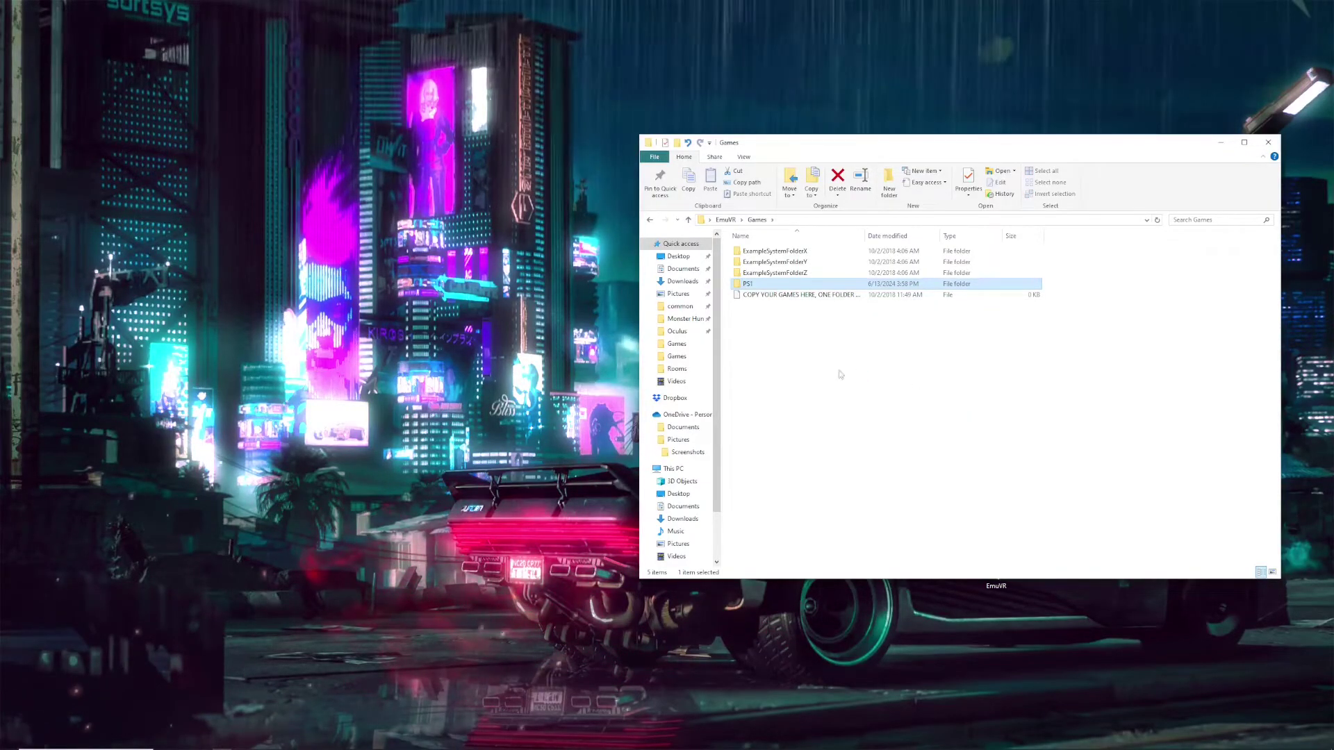
- Rename ExampleSystemFolderZ to N64 and ExampleSystemFolderY to GBA
{"action": "right_click", "coordinate": [778, 272]}
{"action": "left_click", "coordinate": [828, 540]}
{"action": "type", "text": "N64"}
{"action": "key", "text": "Return"}
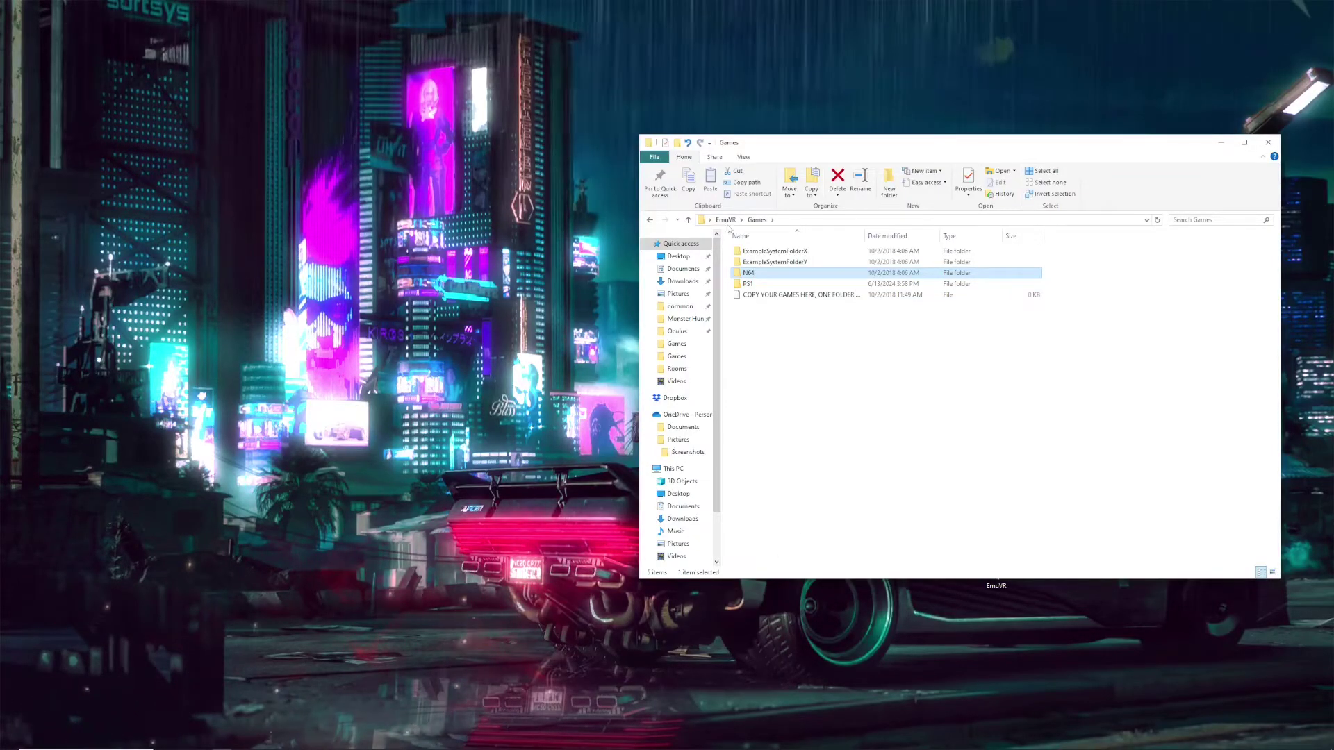
{"action": "right_click", "coordinate": [770, 262]}
{"action": "left_click", "coordinate": [806, 528]}
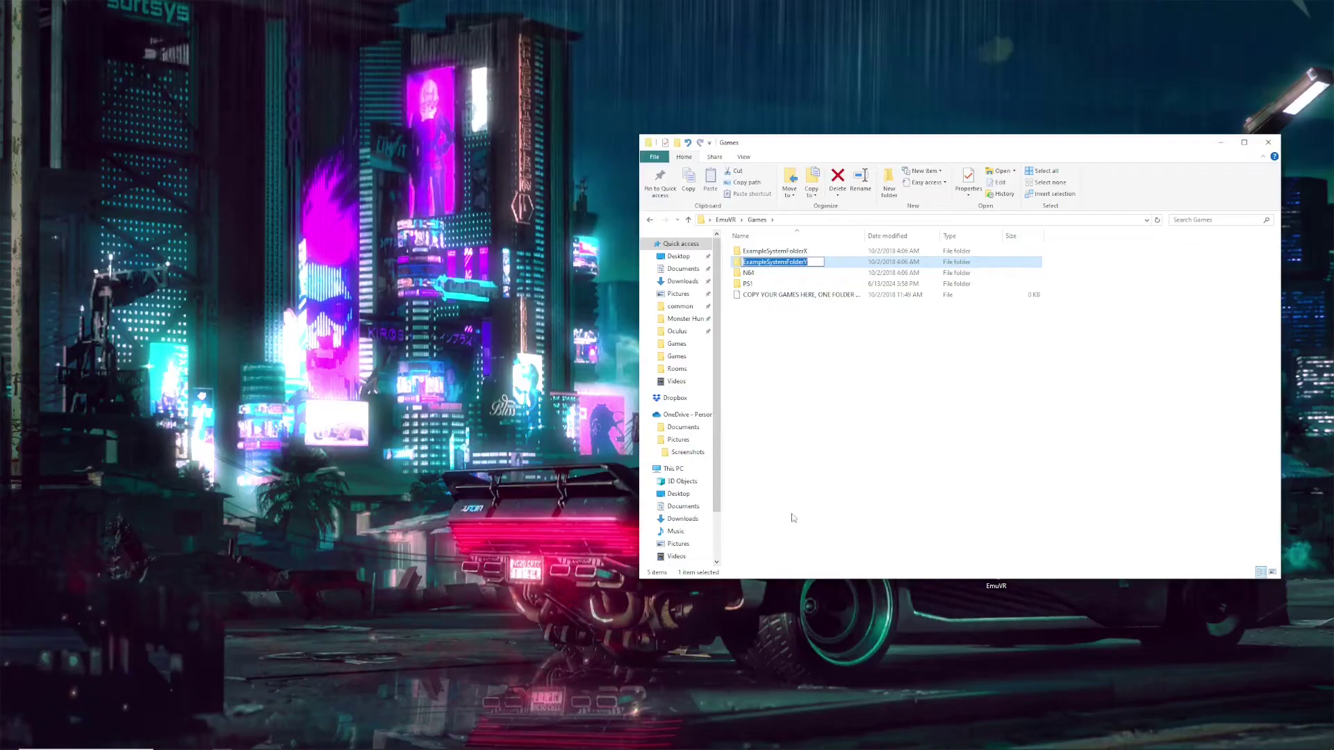
{"action": "type", "text": "Gambe"}
{"action": "key", "text": "BackSpace"}
{"action": "key", "text": "BackSpace"}
{"action": "key", "text": "BackSpace"}
{"action": "key", "text": "BackSpace"}
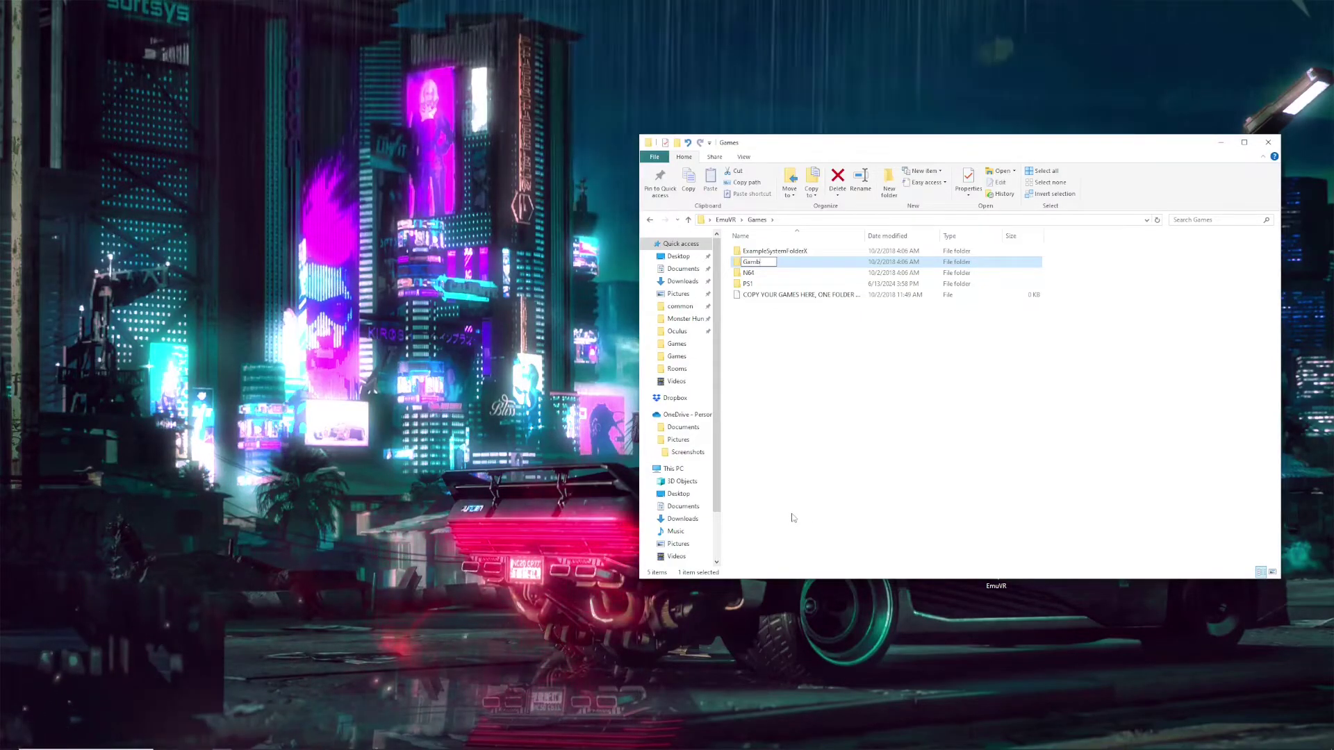
{"action": "key", "text": "Return"}
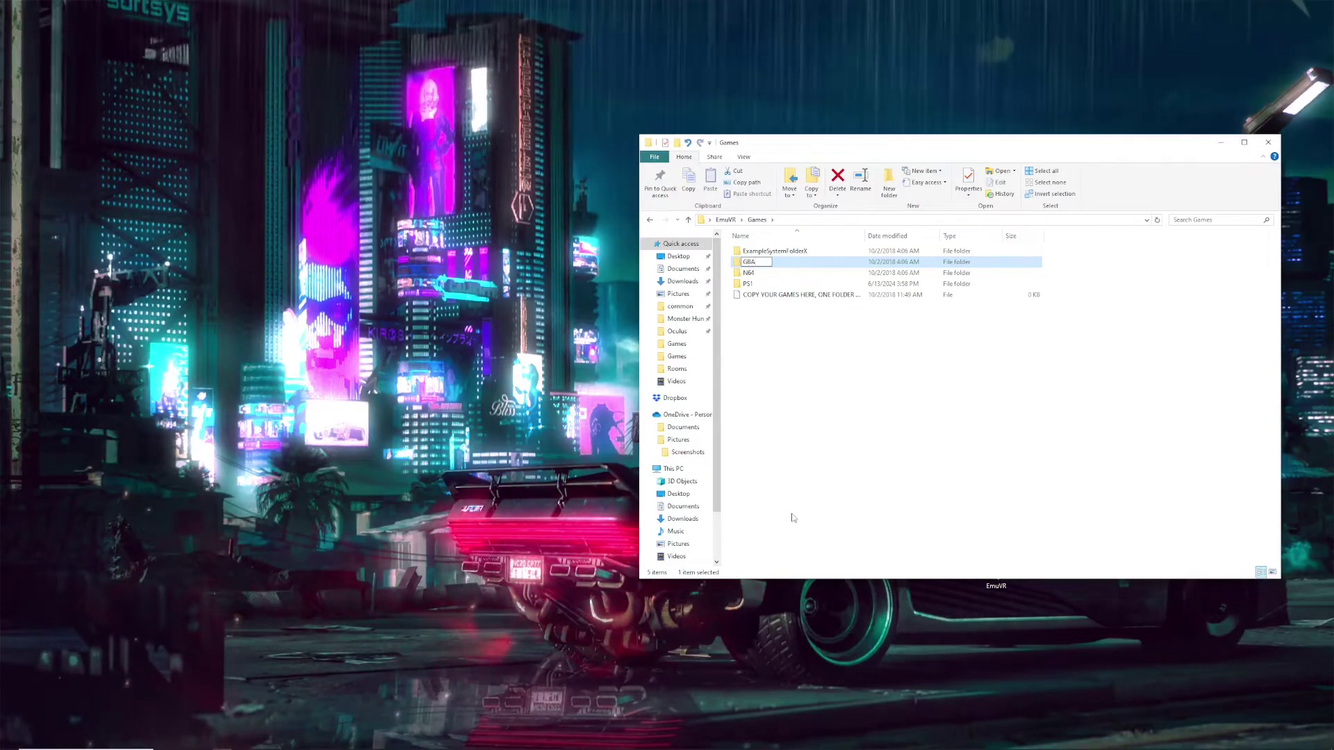
- Add GoldenEye.z64 and tLoZ OoT.z64 to the N64 folder, verify them, and return to Games
{"action": "double_click", "coordinate": [765, 284]}
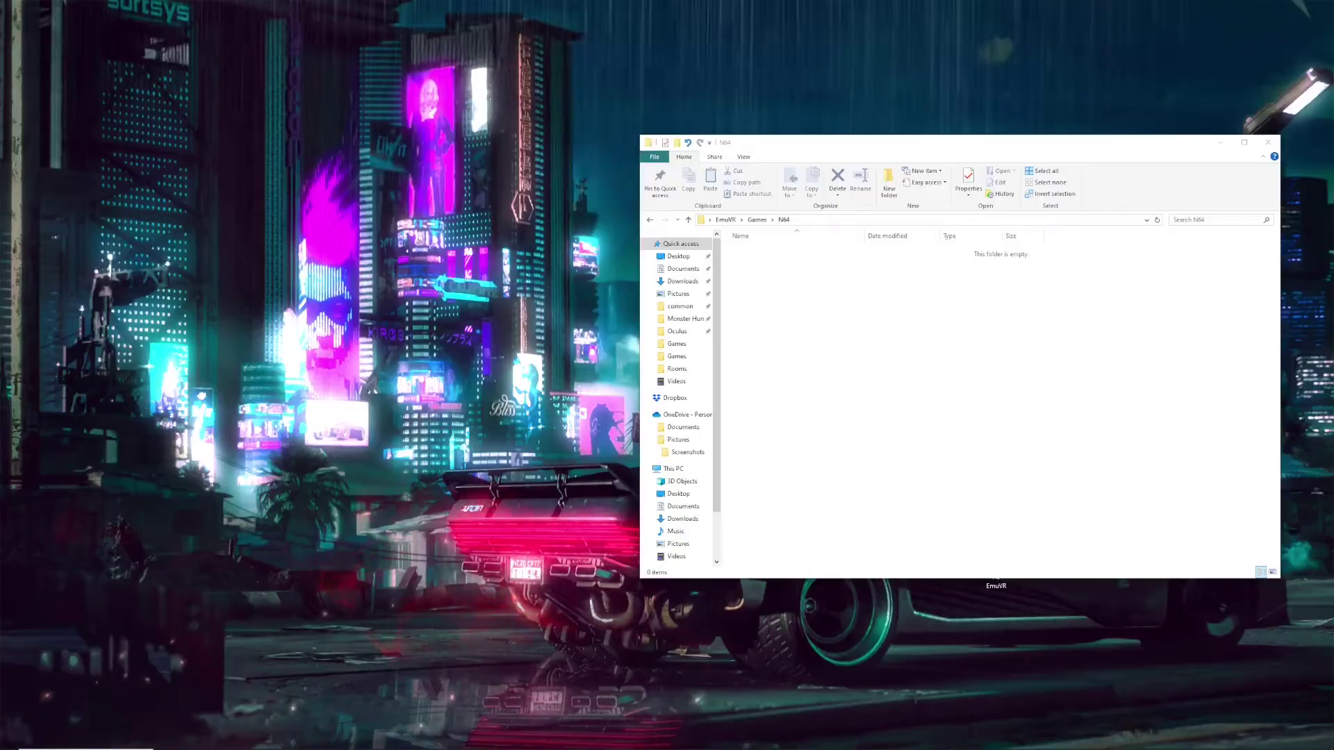
{"action": "left_click_drag", "start_coordinate": [676, 313], "coordinate": [848, 334]}
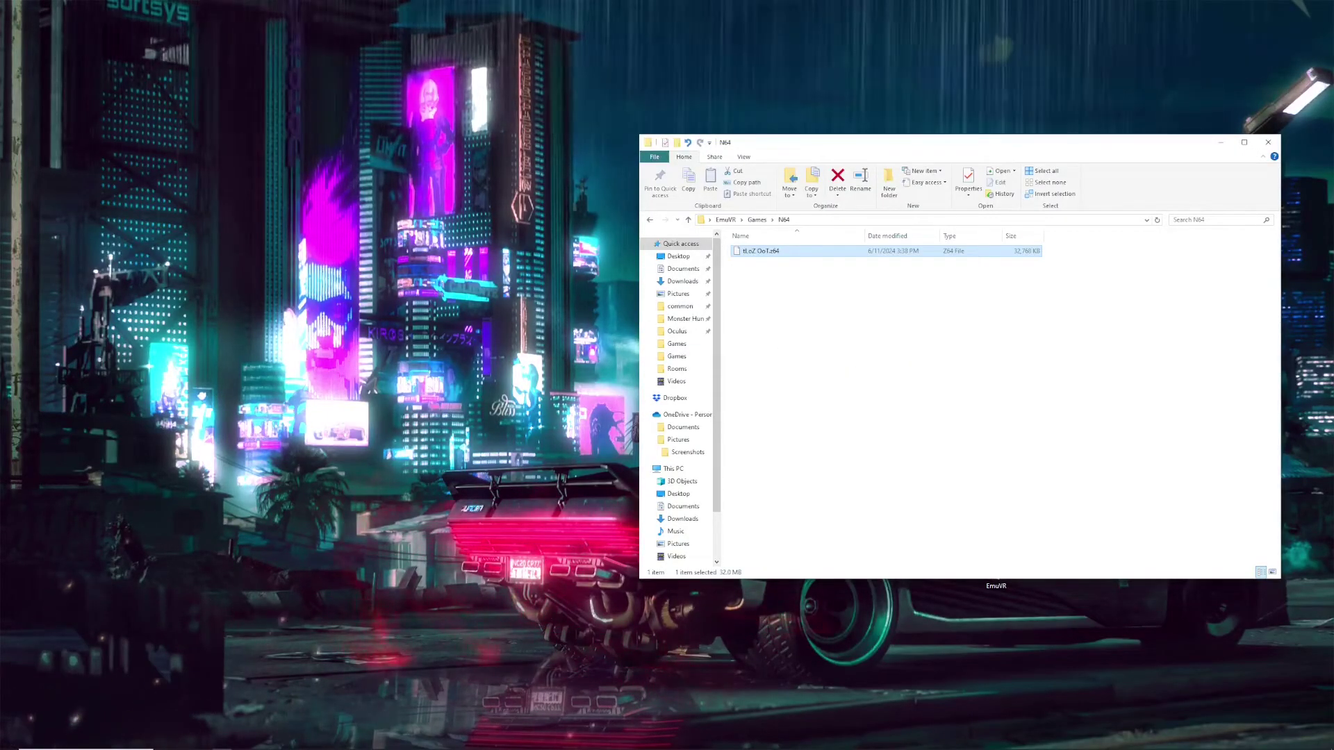
{"action": "left_click_drag", "start_coordinate": [779, 251], "coordinate": [731, 345]}
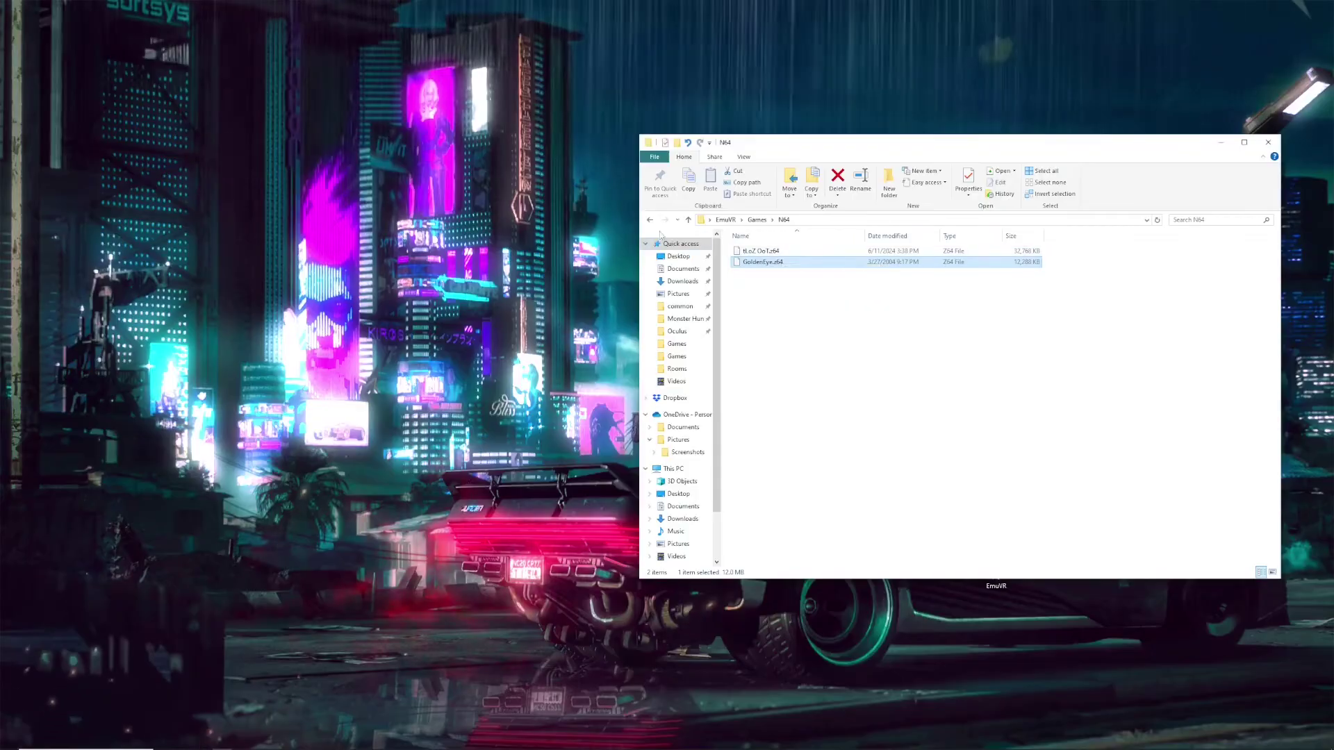
{"action": "left_click", "coordinate": [650, 221]}
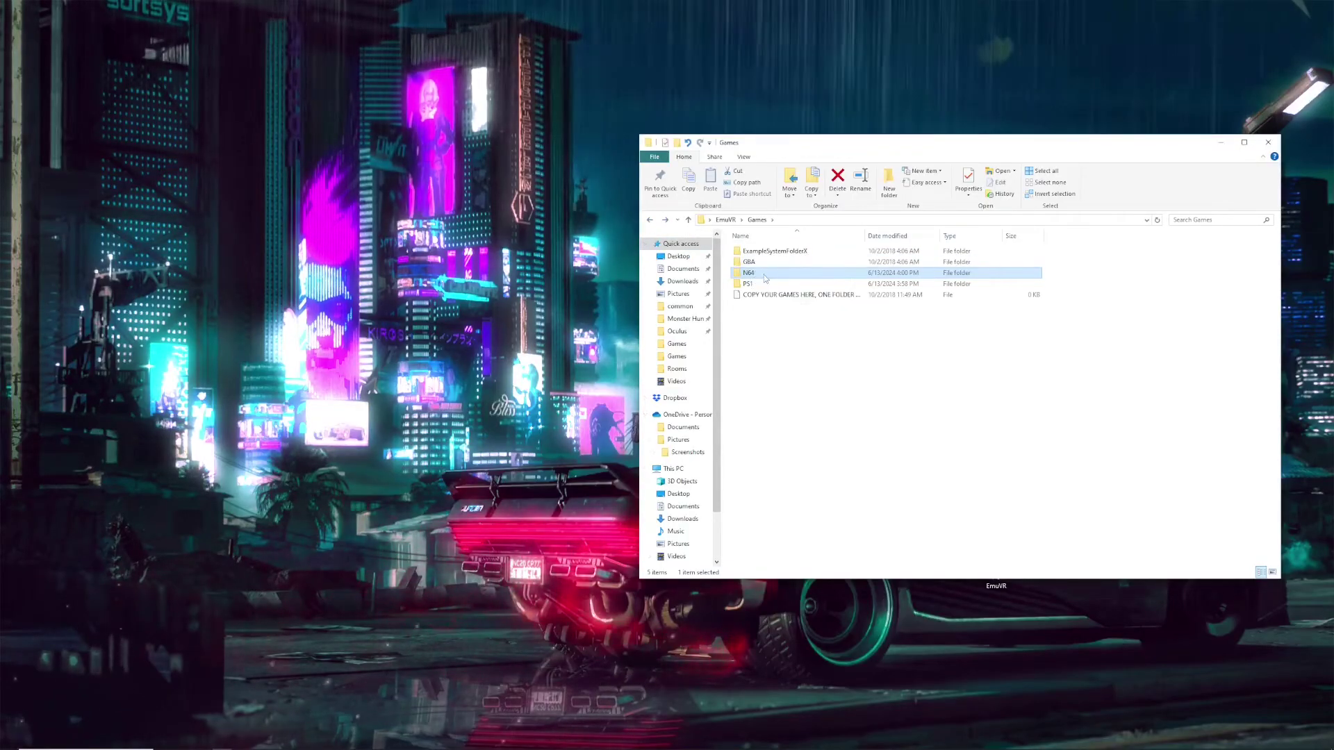
{"action": "double_click", "coordinate": [750, 273]}
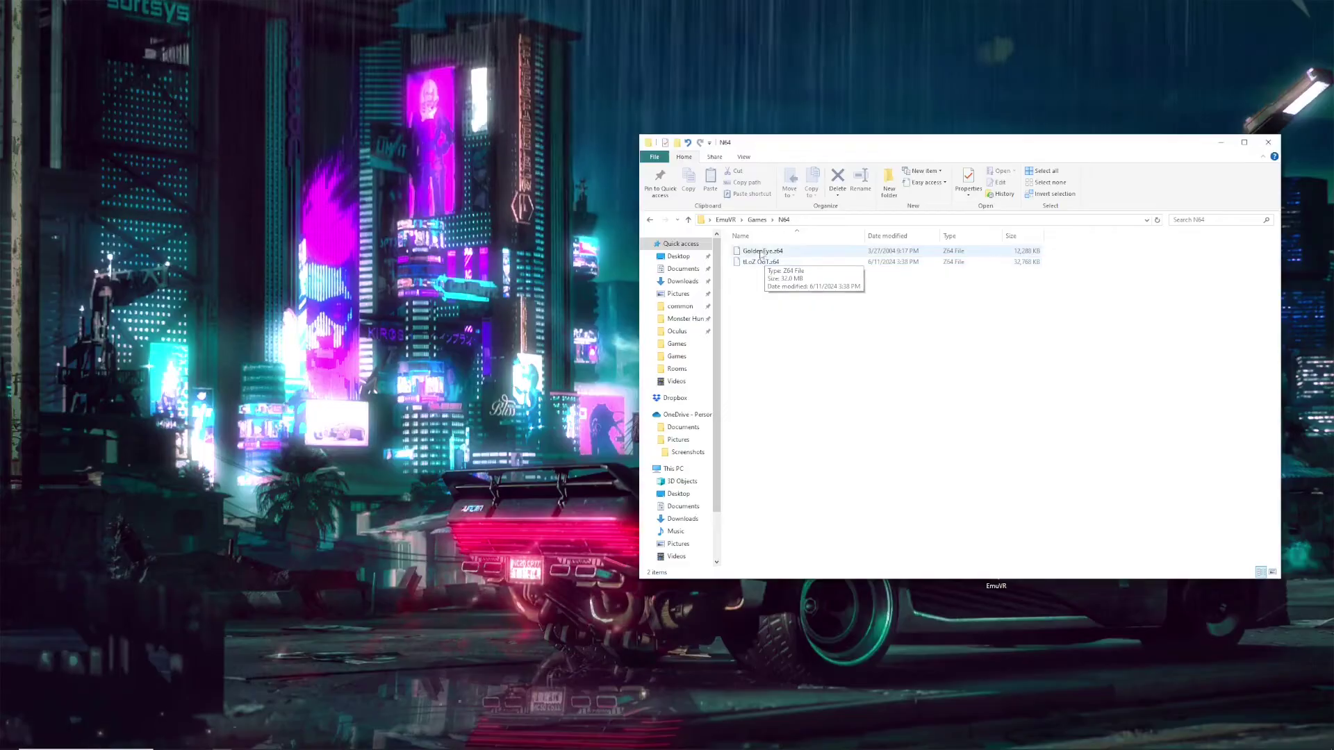
{"action": "left_click", "coordinate": [762, 251]}
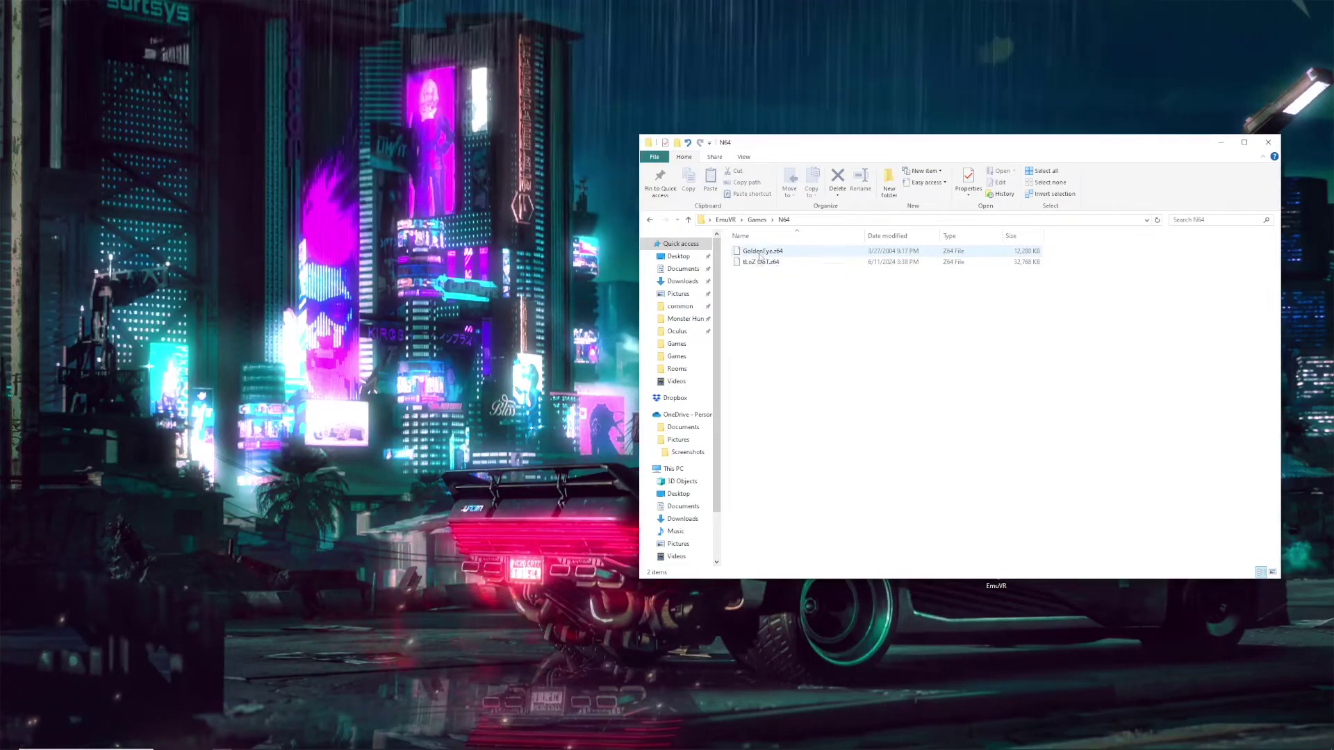
{"action": "left_click", "coordinate": [761, 262]}
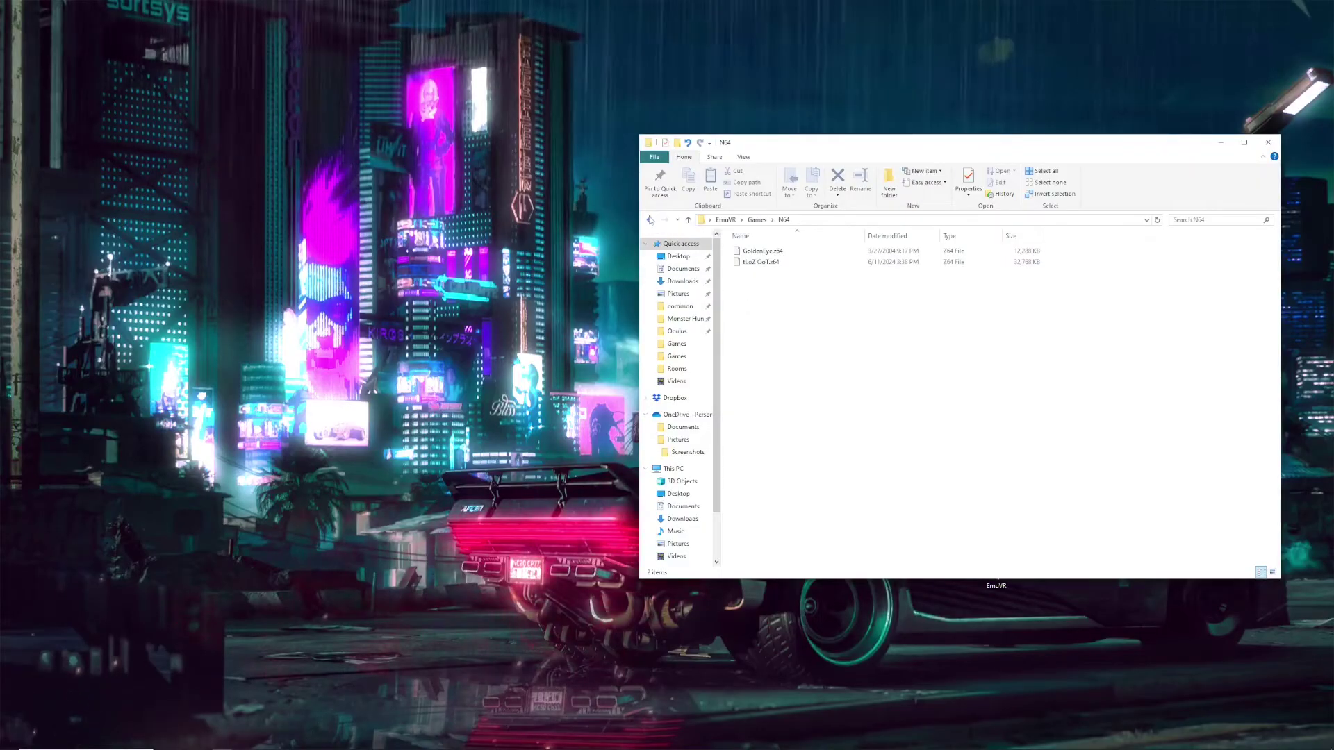
{"action": "left_click", "coordinate": [650, 221]}
- Move the Mega Man Legends files into PS1 and the two Pokemon ROMs into GBA
{"action": "double_click", "coordinate": [752, 292]}
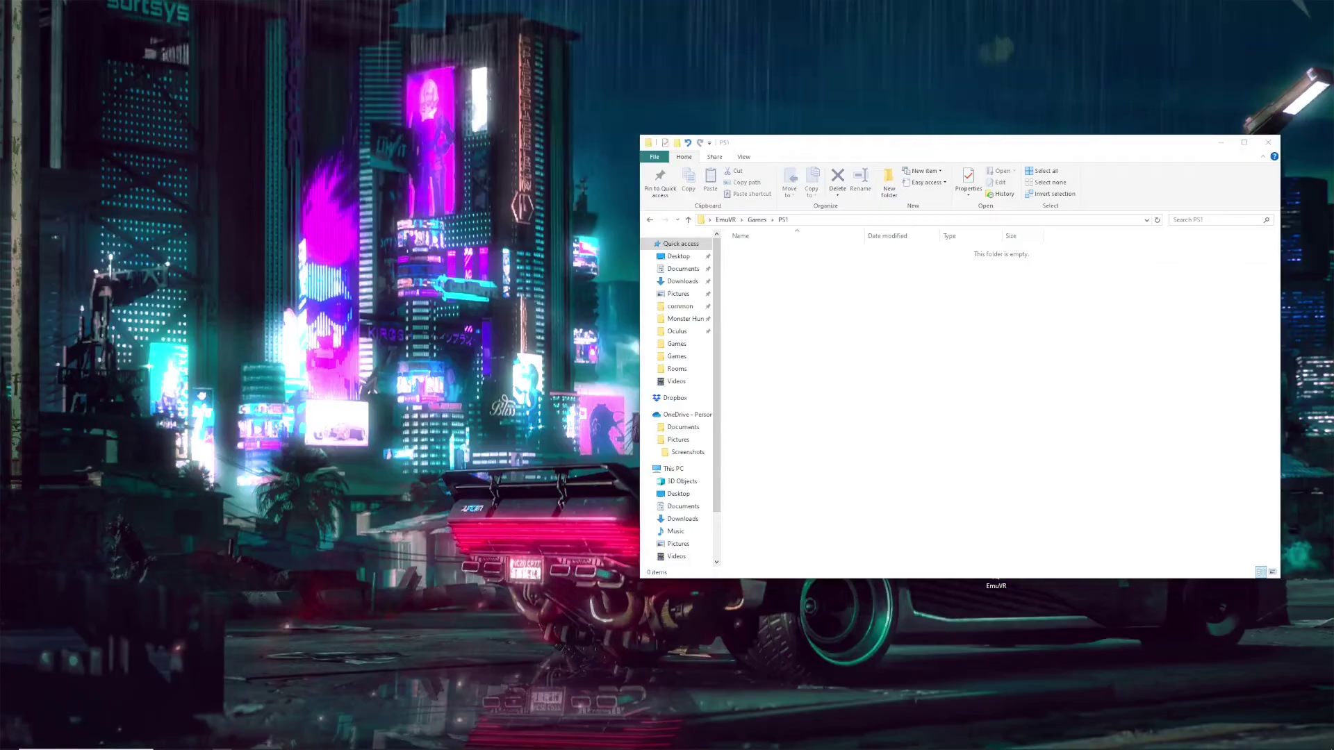
{"action": "left_click_drag", "start_coordinate": [0, 285], "coordinate": [753, 285]}
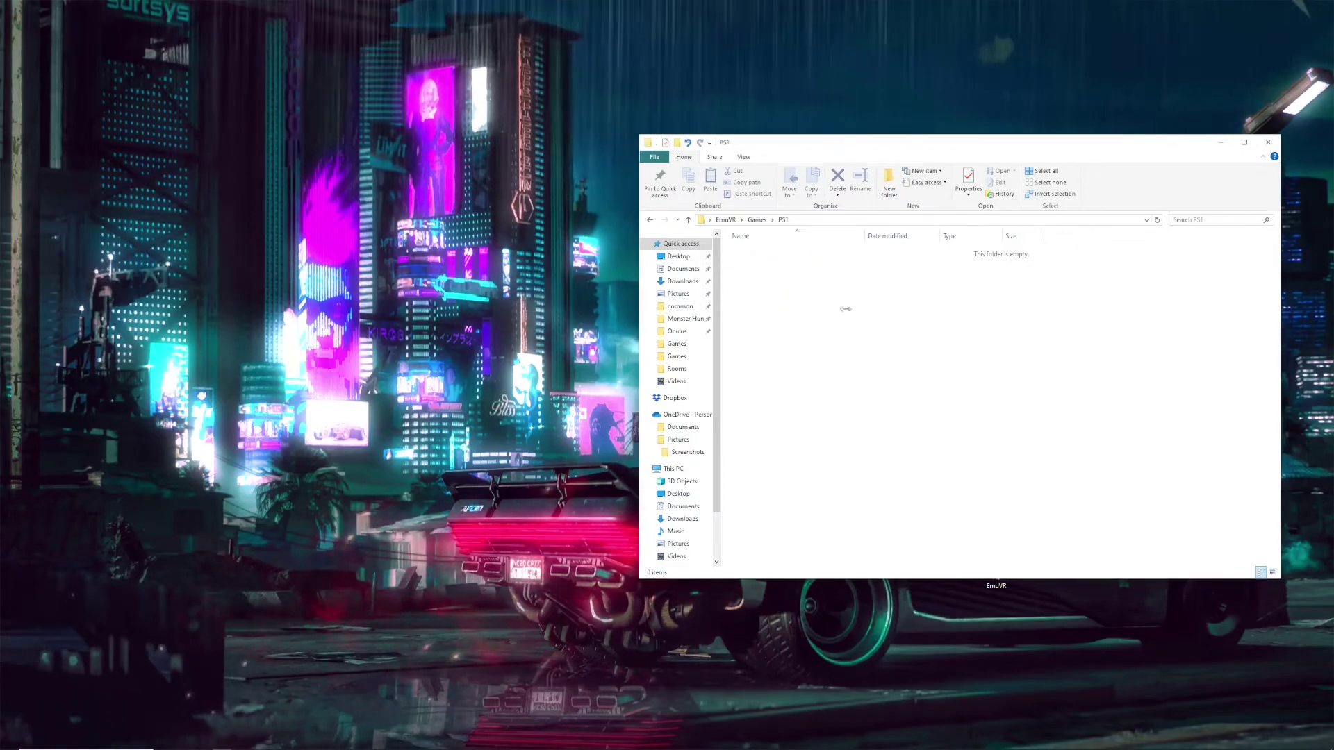
{"action": "key", "text": "BackSpace"}
{"action": "key", "text": "Up"}
{"action": "key", "text": "Return"}
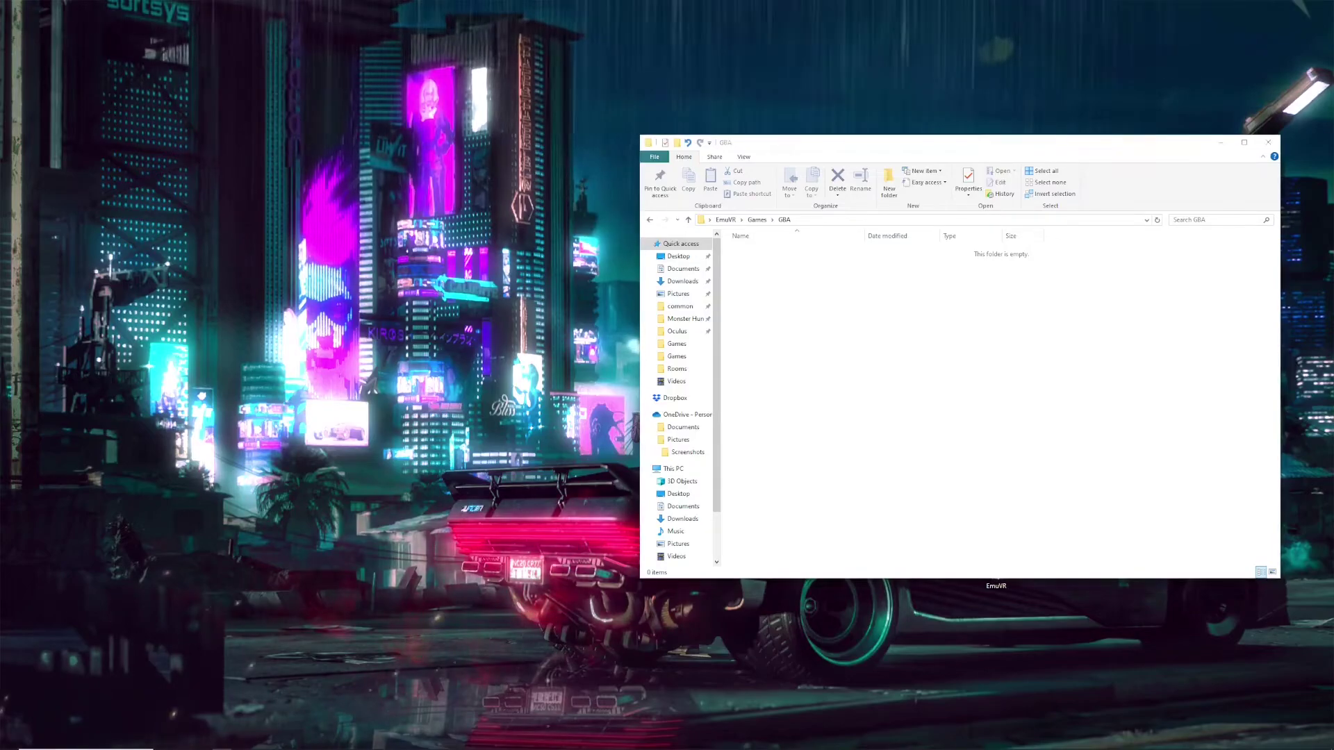
{"action": "left_click_drag", "start_coordinate": [0, 257], "coordinate": [847, 324]}
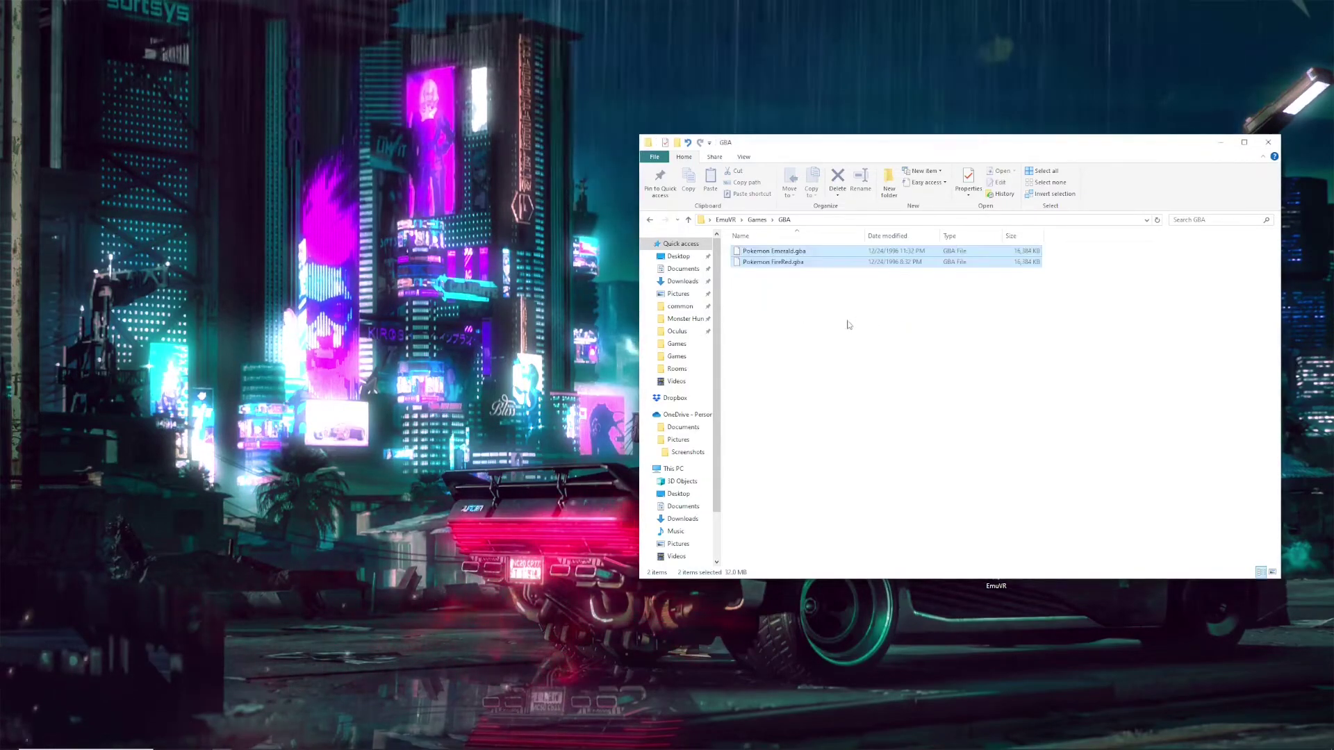
{"action": "left_click", "coordinate": [767, 307]}
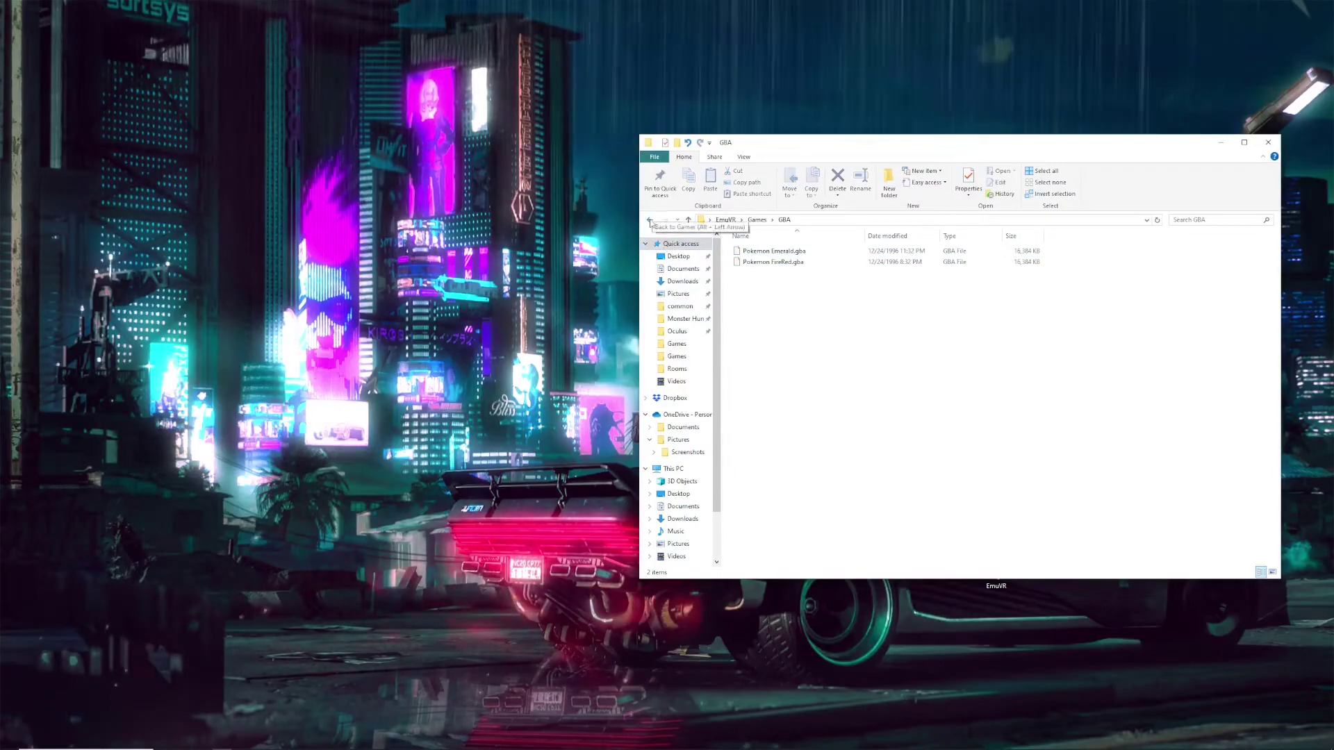
- Delete ExampleSystemFolderX from Games and check the GBA folder's contents
{"action": "left_click", "coordinate": [650, 221]}
{"action": "left_click", "coordinate": [773, 252]}
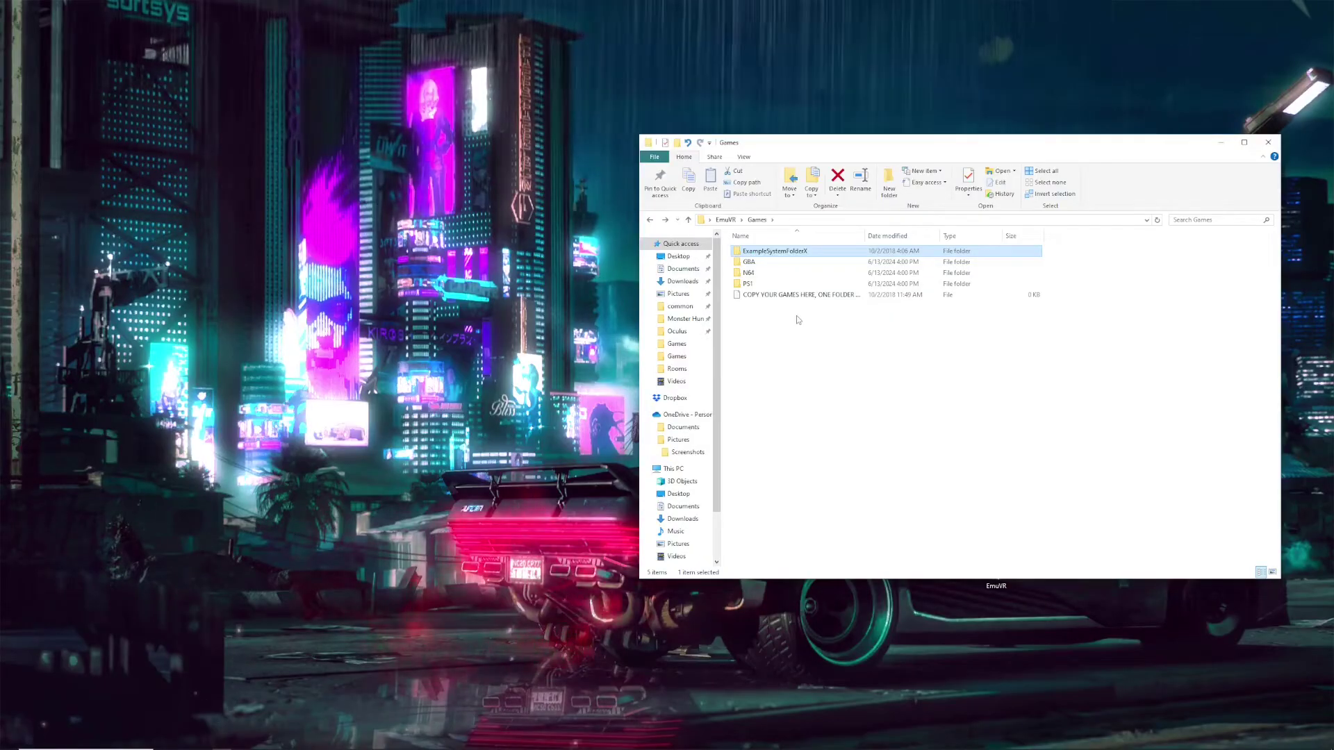
{"action": "key", "text": "Delete"}
{"action": "double_click", "coordinate": [768, 252]}
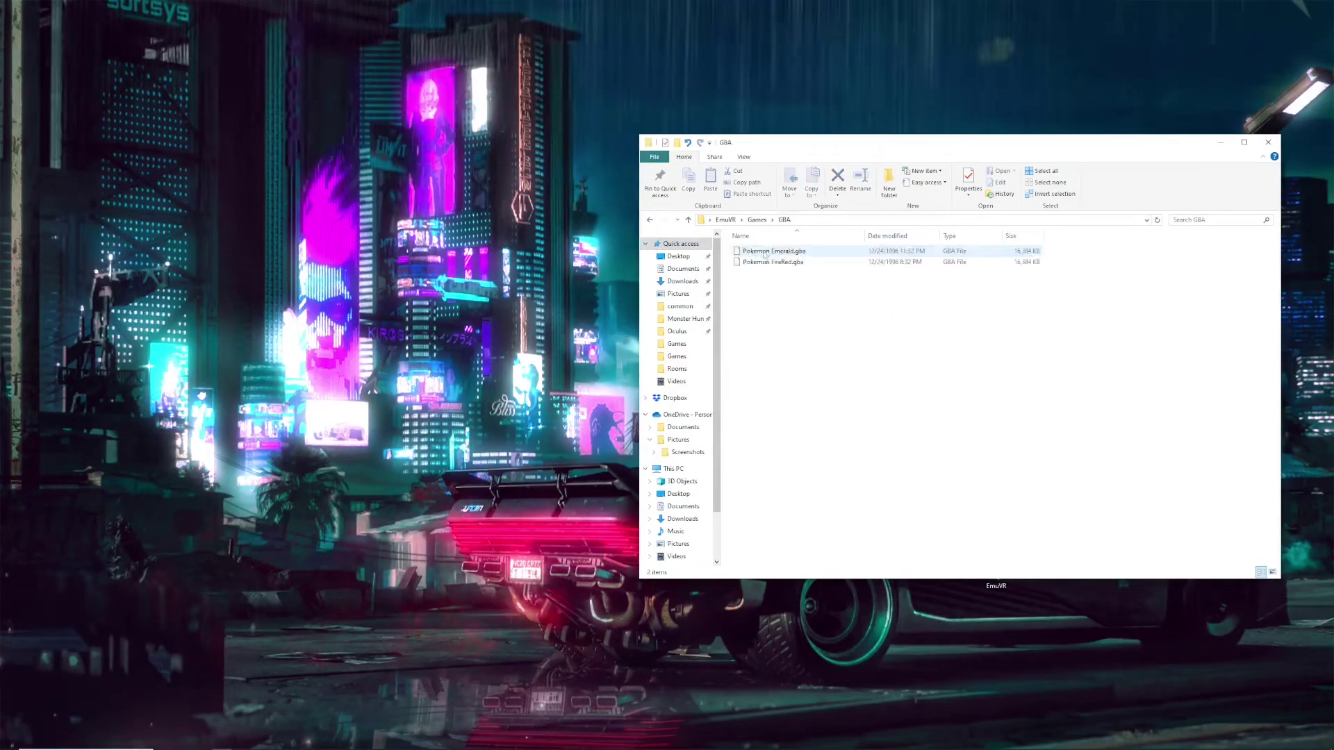
- Go to the EmuVR Game Scanner folder and select Game Scanner.exe
{"action": "left_click", "coordinate": [651, 221]}
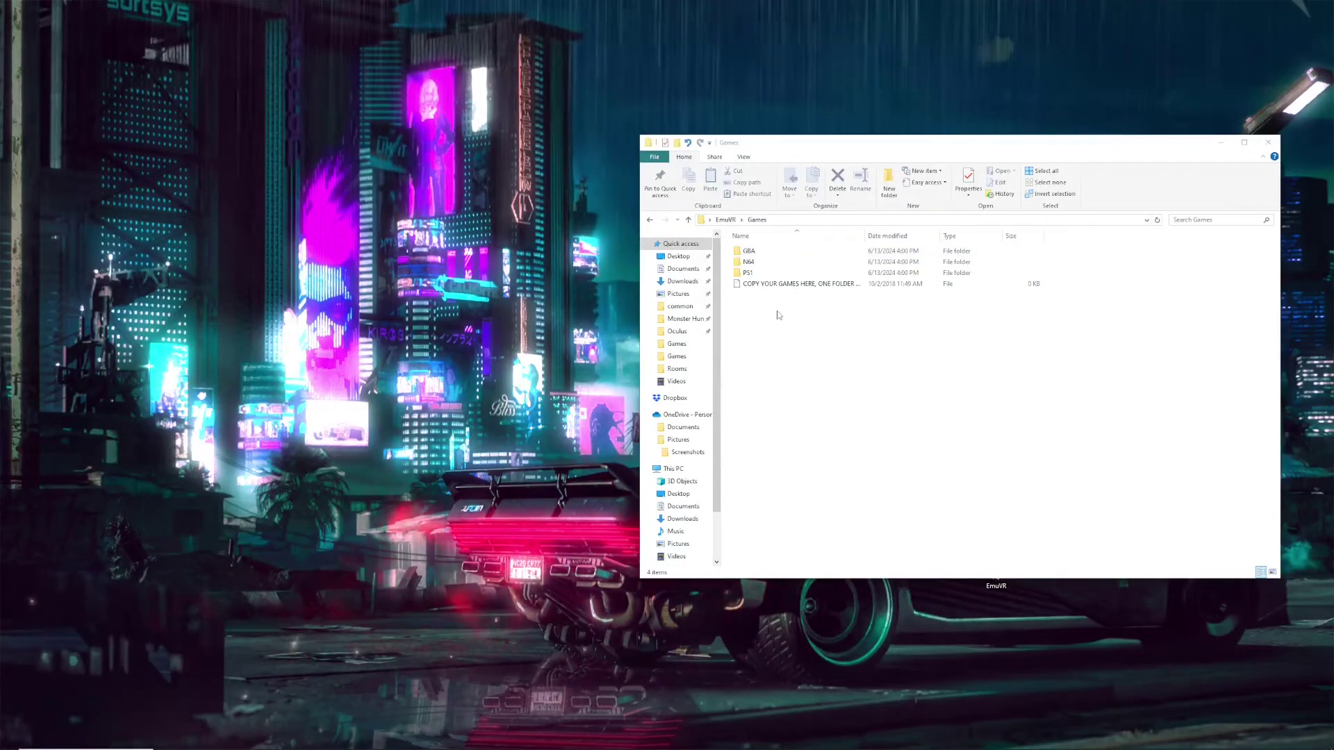
{"action": "left_click", "coordinate": [649, 221]}
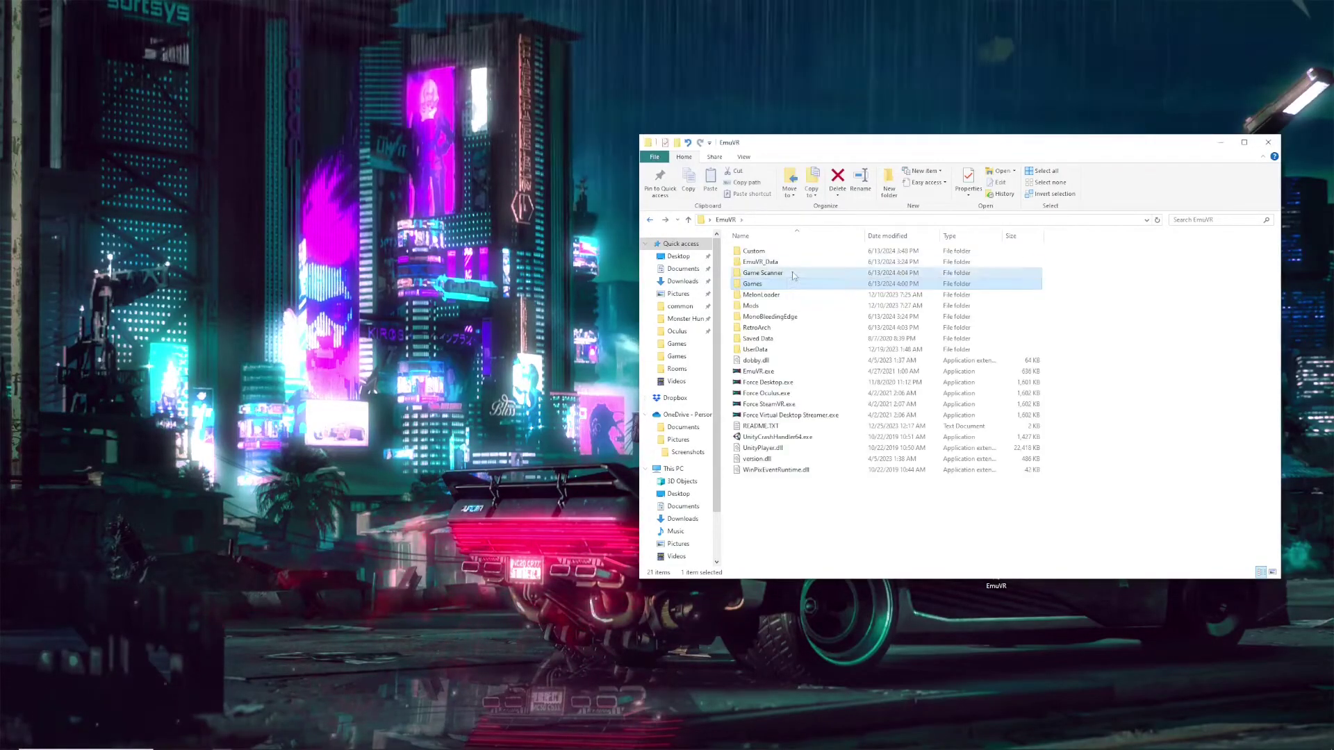
{"action": "double_click", "coordinate": [792, 273]}
{"action": "left_click", "coordinate": [767, 285]}
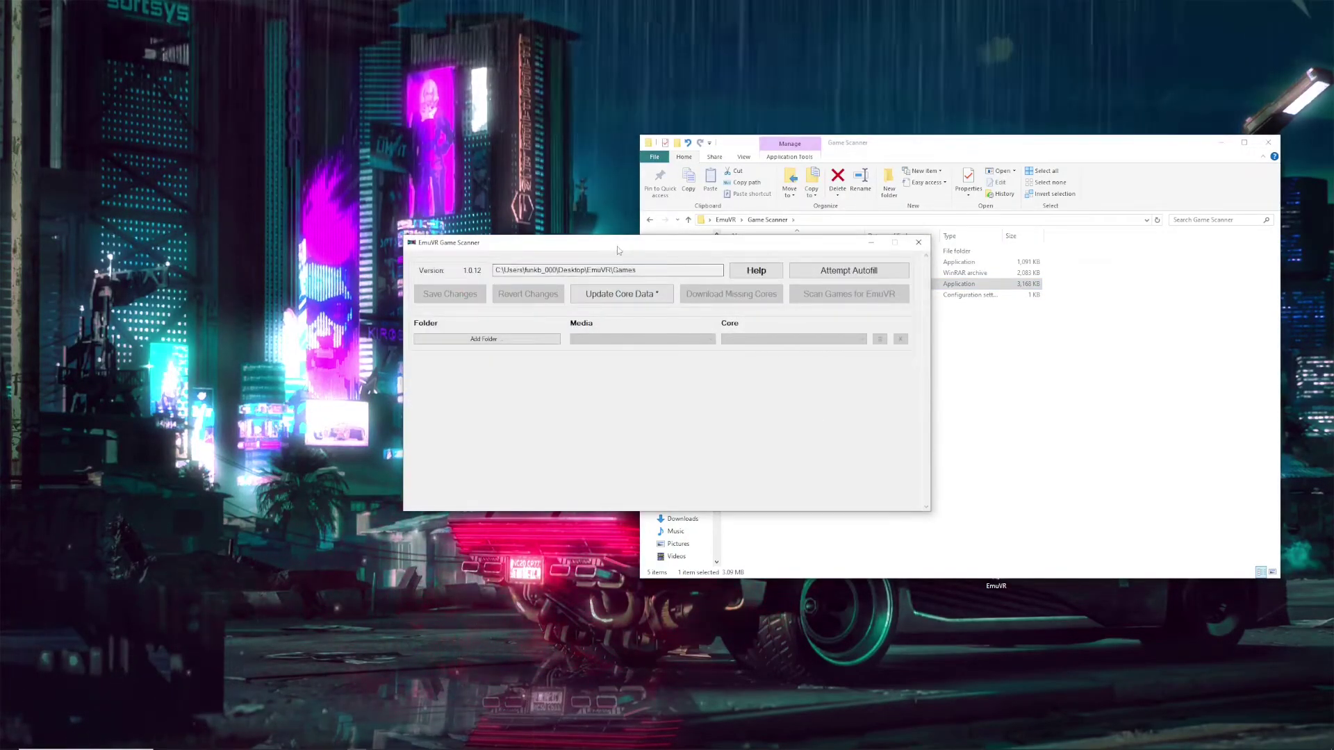
- Autofill the GBA, N64 and PS1 system folders and confirm the autofill
{"action": "left_click_drag", "start_coordinate": [617, 251], "coordinate": [451, 264]}
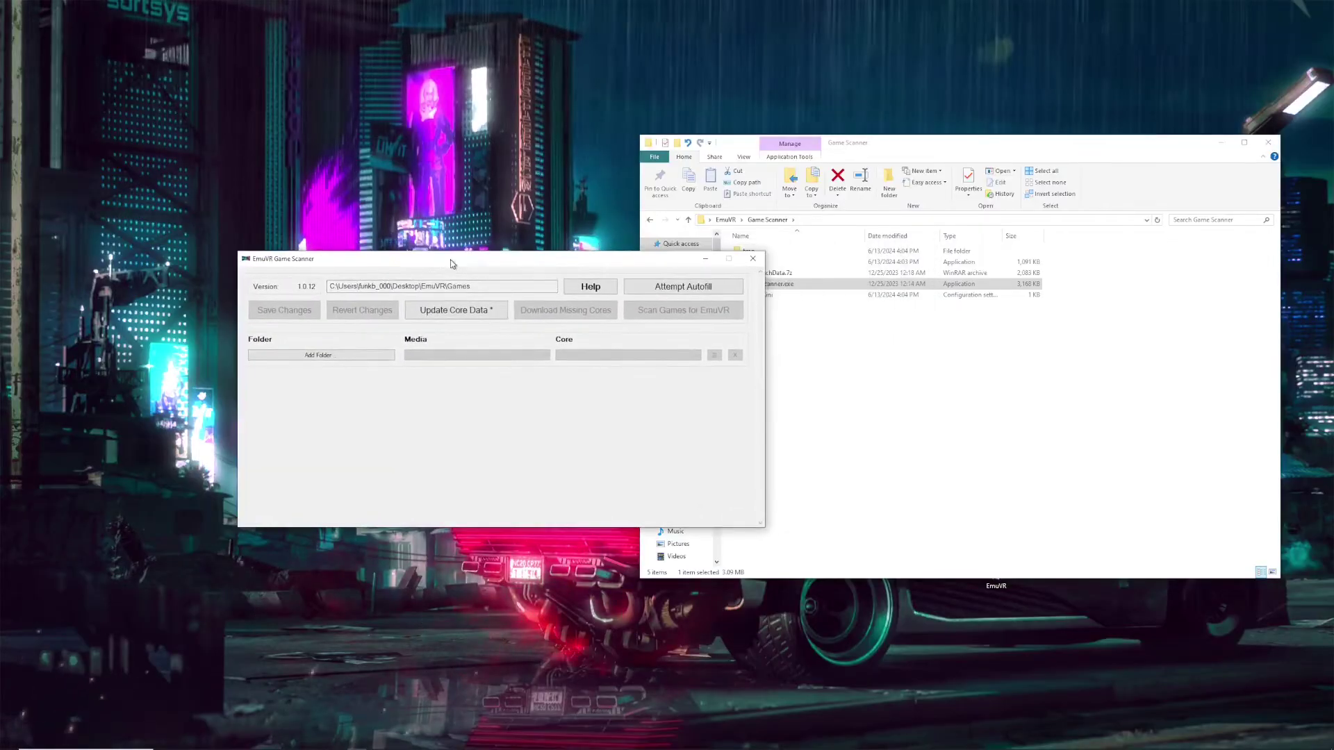
{"action": "left_click", "coordinate": [662, 295]}
{"action": "left_click", "coordinate": [702, 434]}
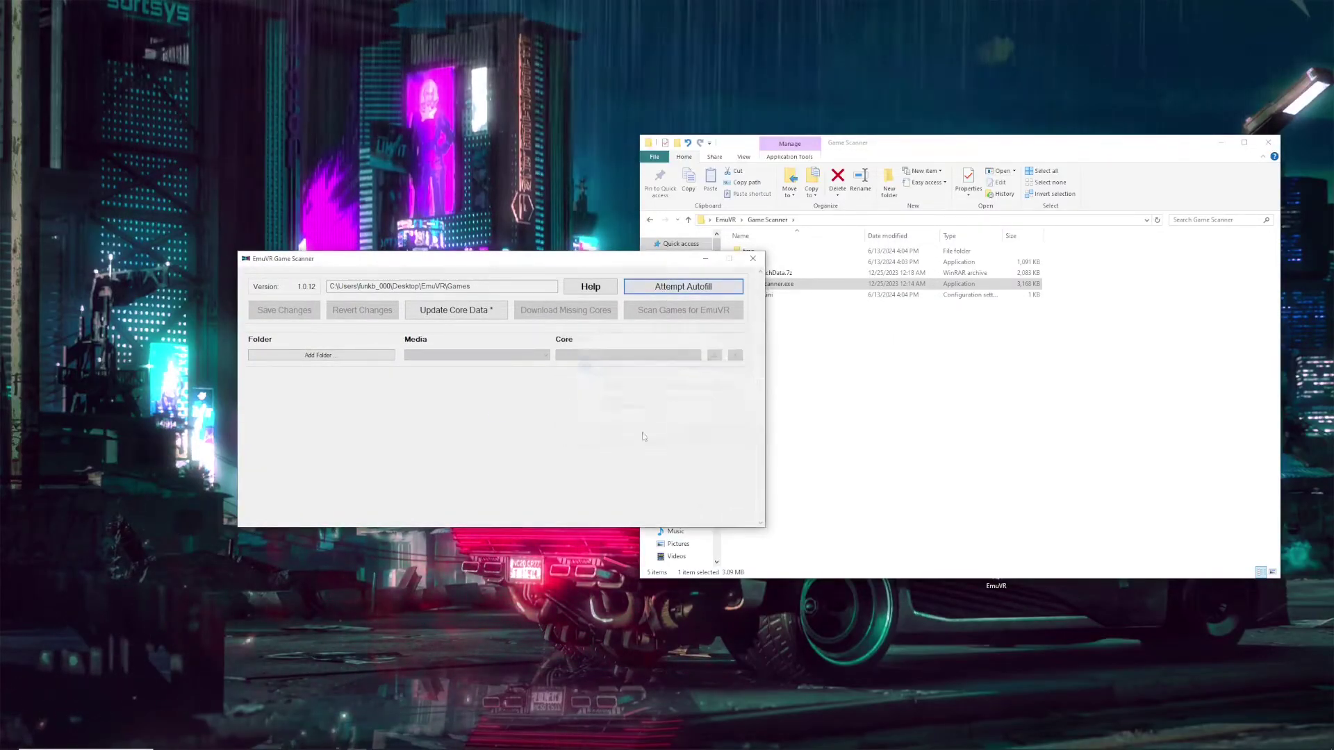
{"action": "left_click_drag", "start_coordinate": [634, 334], "coordinate": [827, 327]}
{"action": "left_click", "coordinate": [937, 433]}
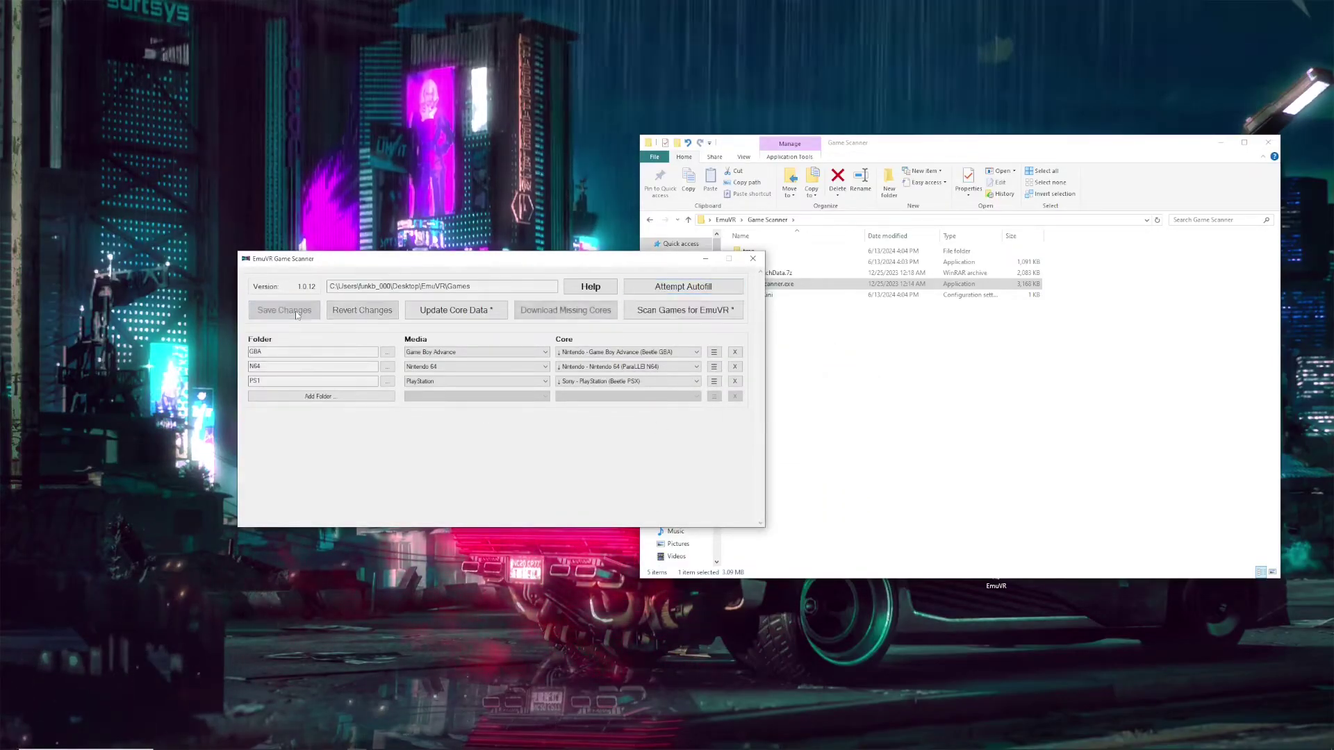
- Update the emulator core data and download the missing cores
{"action": "left_click", "coordinate": [480, 312]}
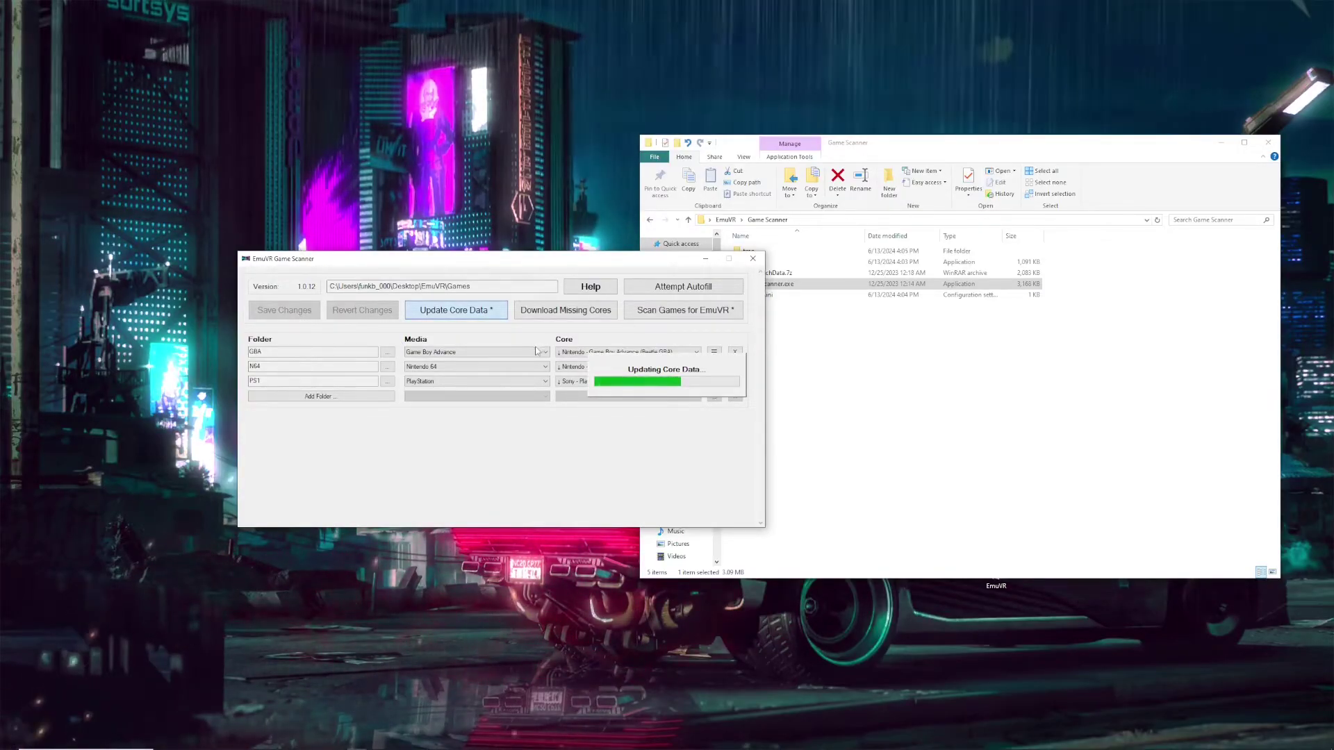
{"action": "left_click", "coordinate": [744, 447]}
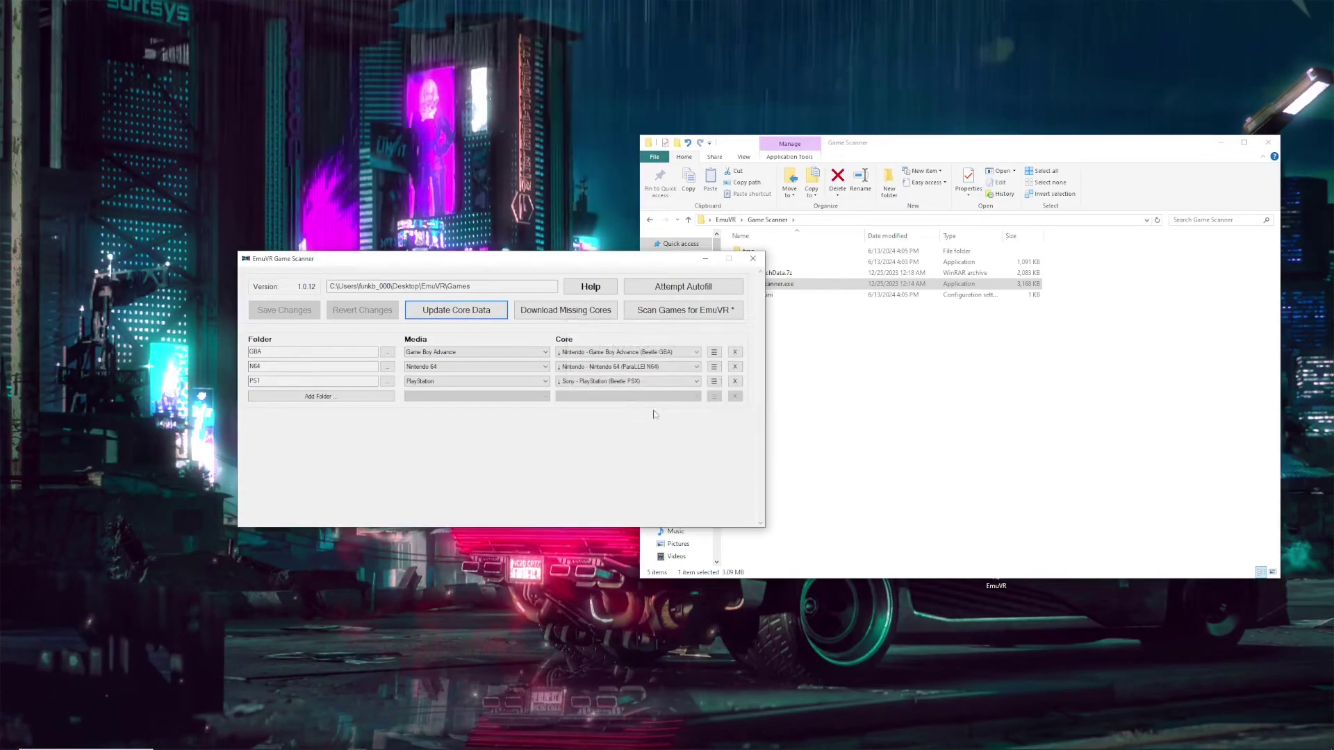
{"action": "left_click", "coordinate": [570, 312]}
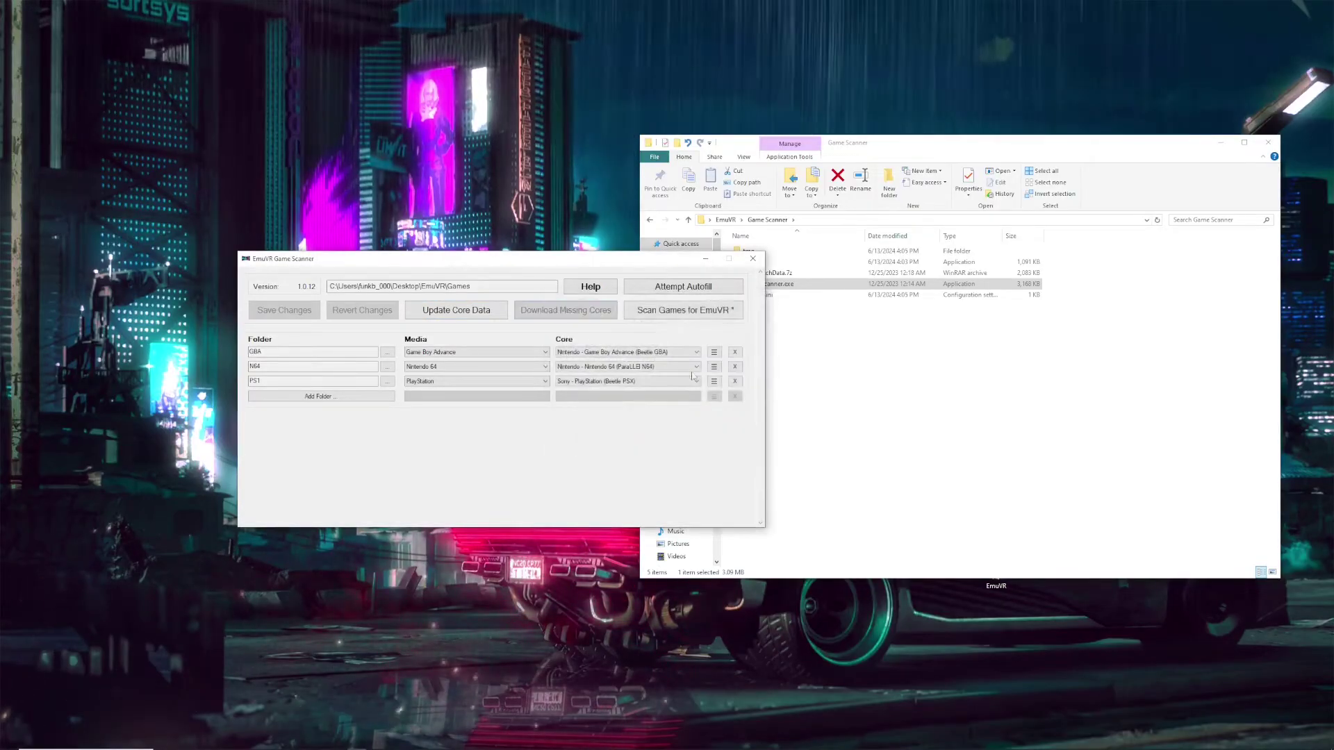
- Scan games for EmuVR, acknowledge the 5 new games found, and close the scanner
{"action": "left_click", "coordinate": [686, 312]}
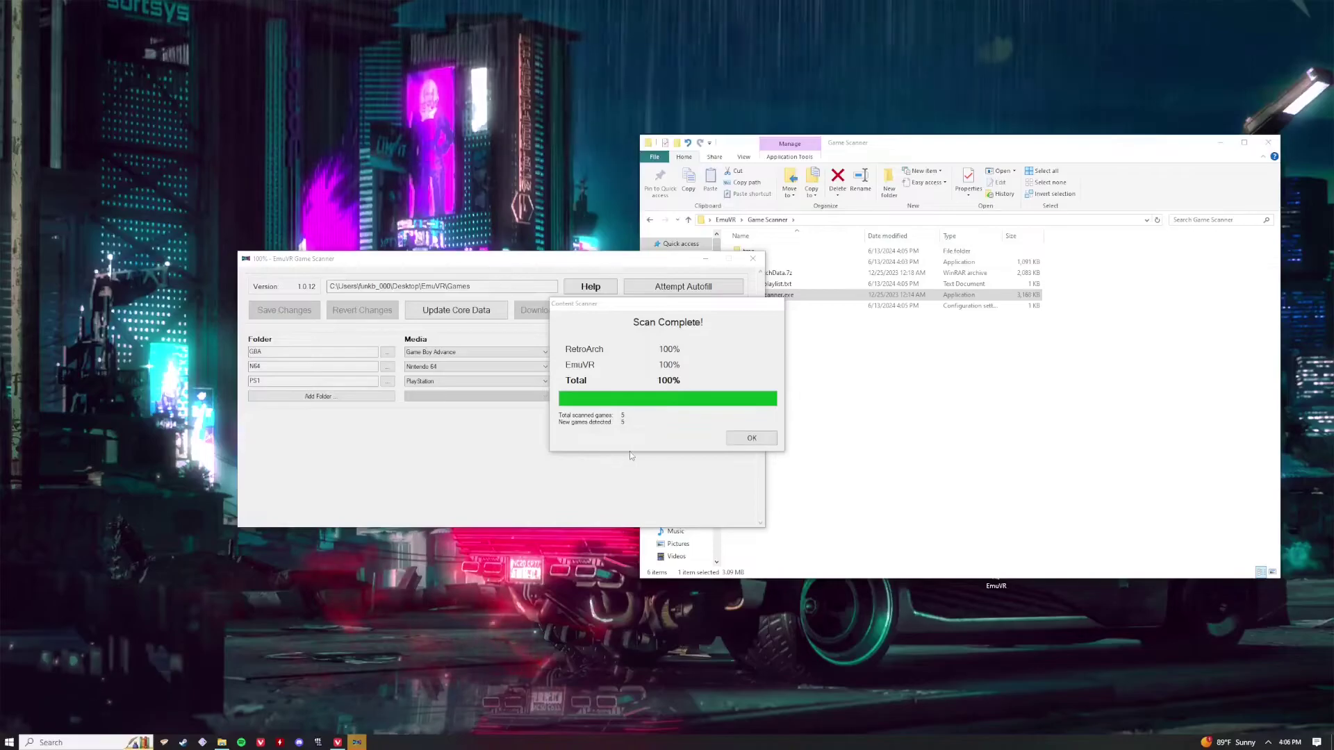
{"action": "left_click", "coordinate": [751, 440]}
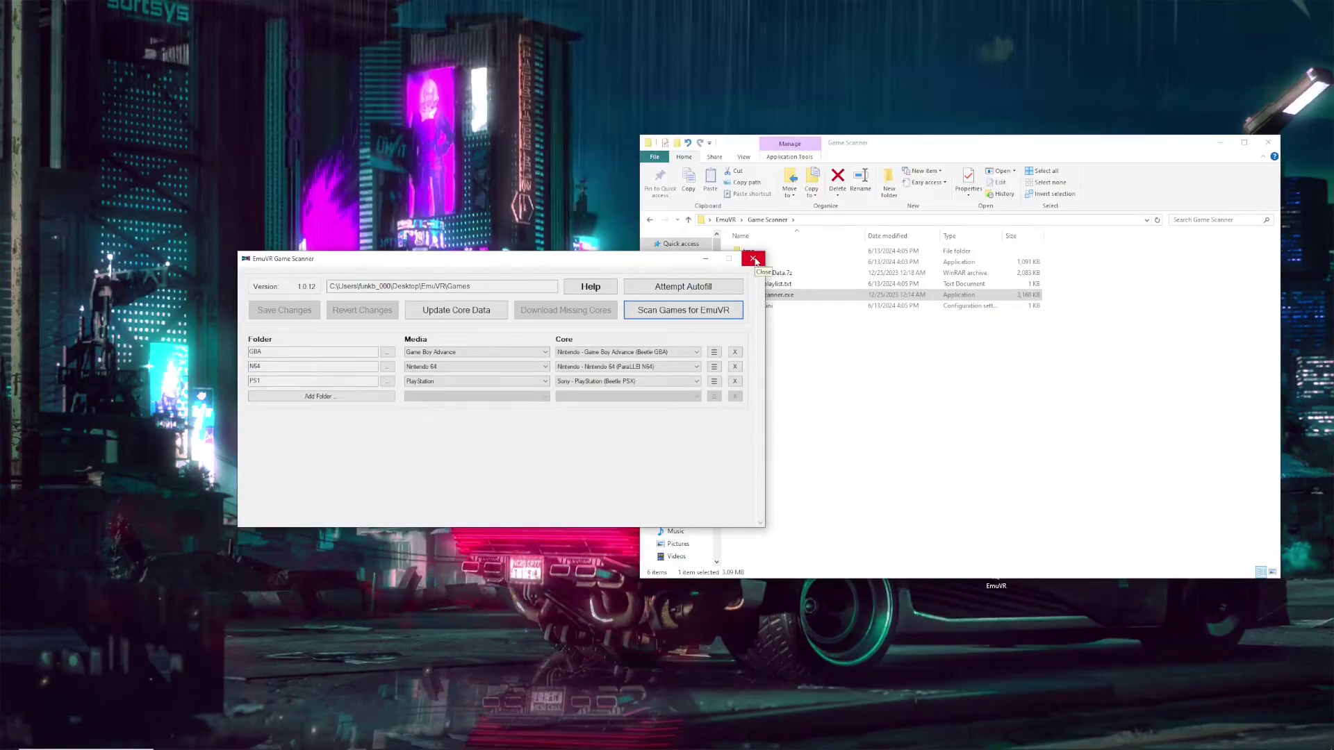
{"action": "left_click", "coordinate": [754, 259]}
- Return to the EmuVR folder and launch Force Desktop.exe
{"action": "left_click", "coordinate": [688, 219]}
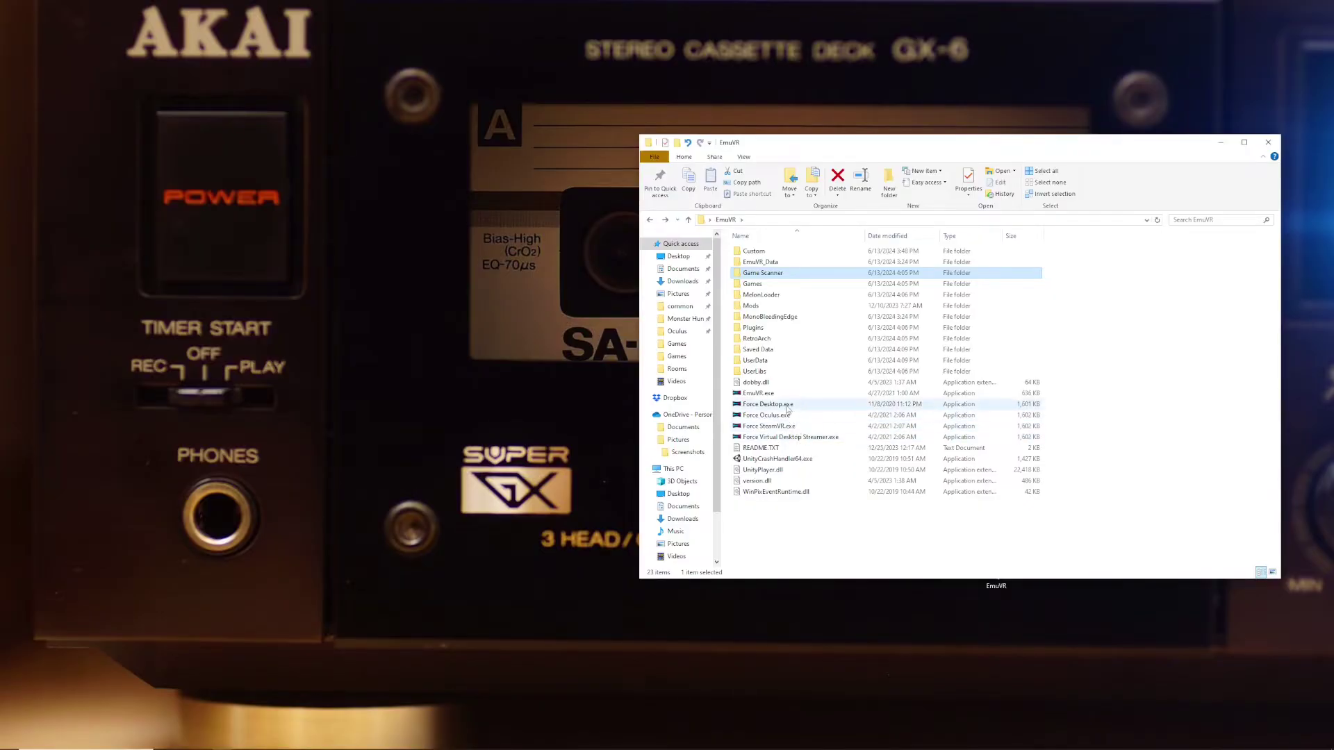
{"action": "double_click", "coordinate": [787, 406]}
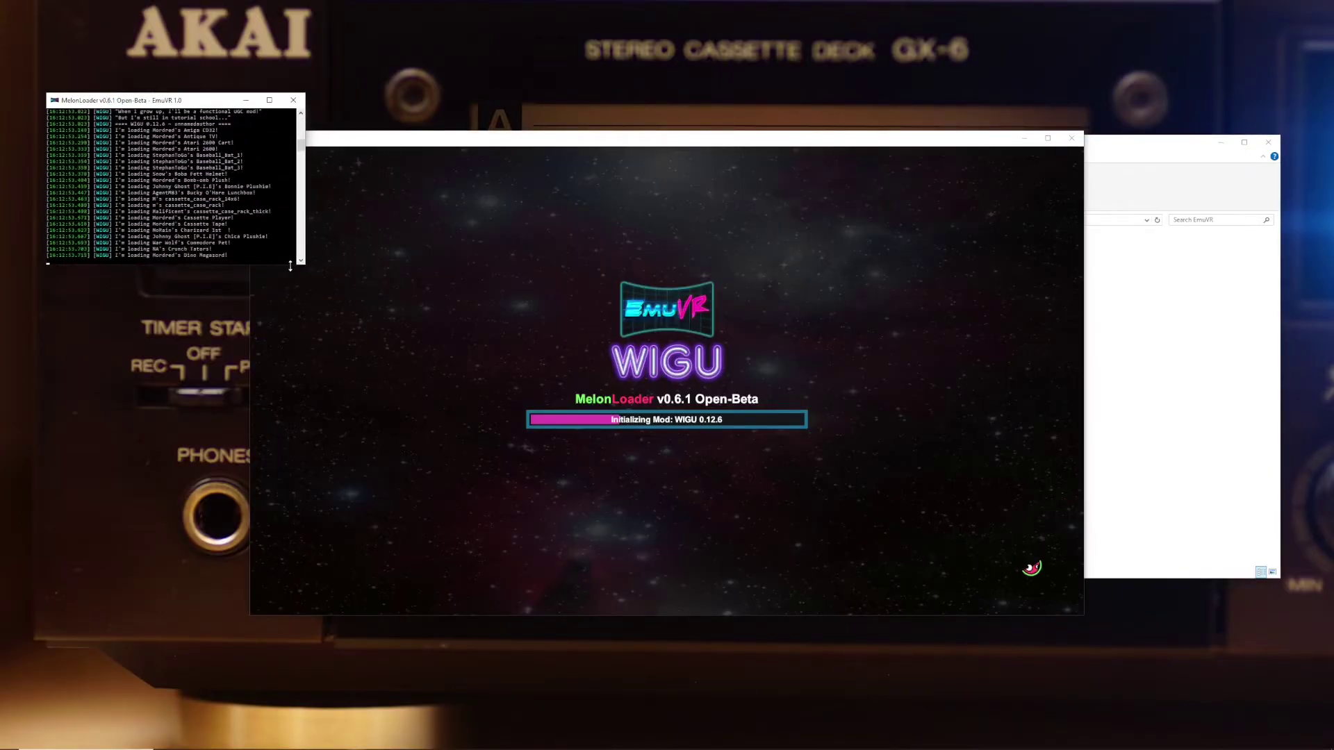
- Enlarge the MelonLoader console, let EmuVR load, and switch on the bedroom ceiling light
{"action": "left_click_drag", "start_coordinate": [304, 265], "coordinate": [455, 431]}
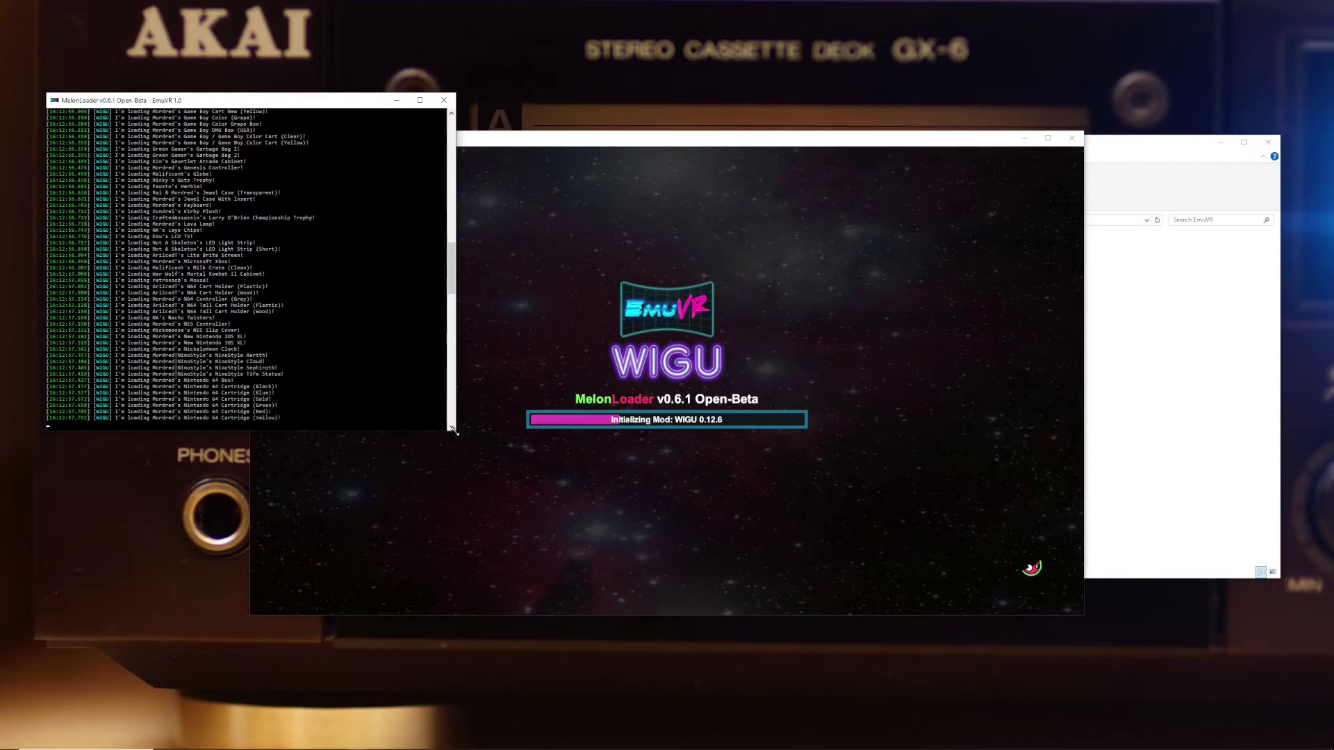
{"action": "left_click_drag", "start_coordinate": [451, 275], "coordinate": [436, 207]}
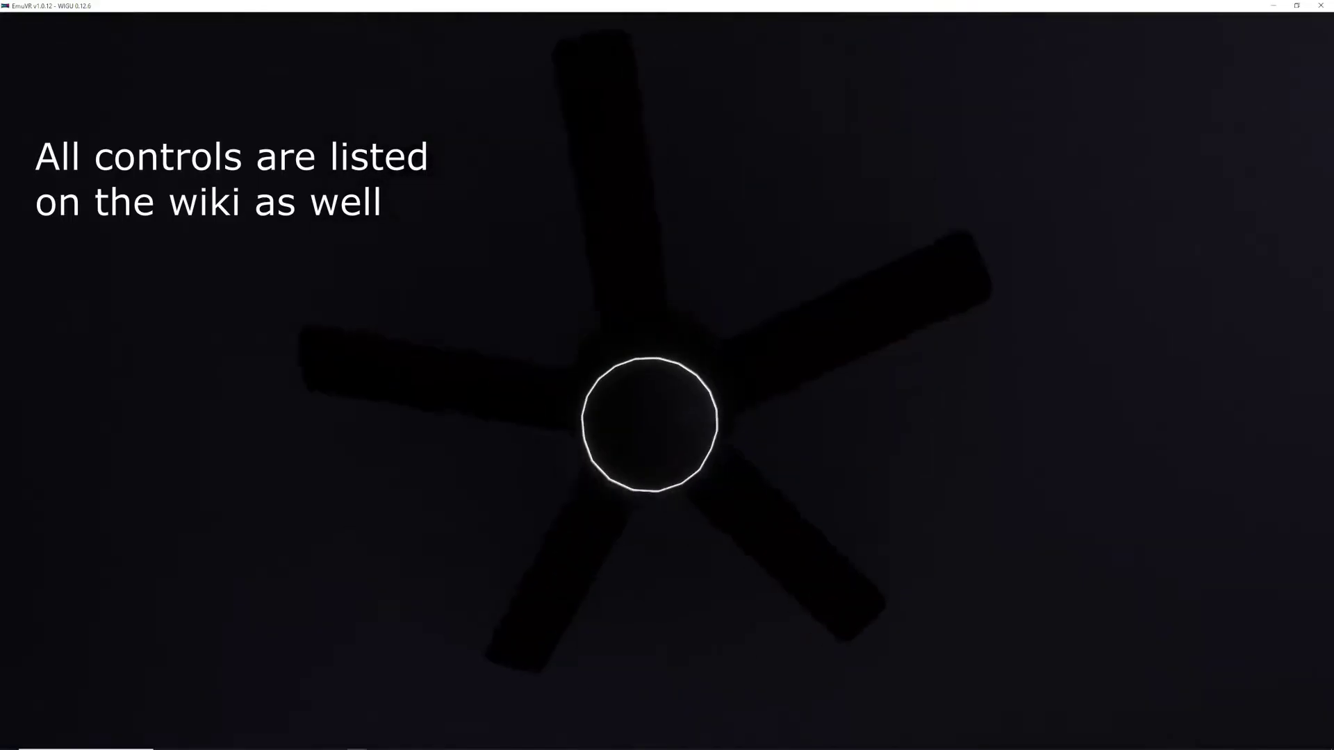
{"action": "left_click", "coordinate": [649, 425]}
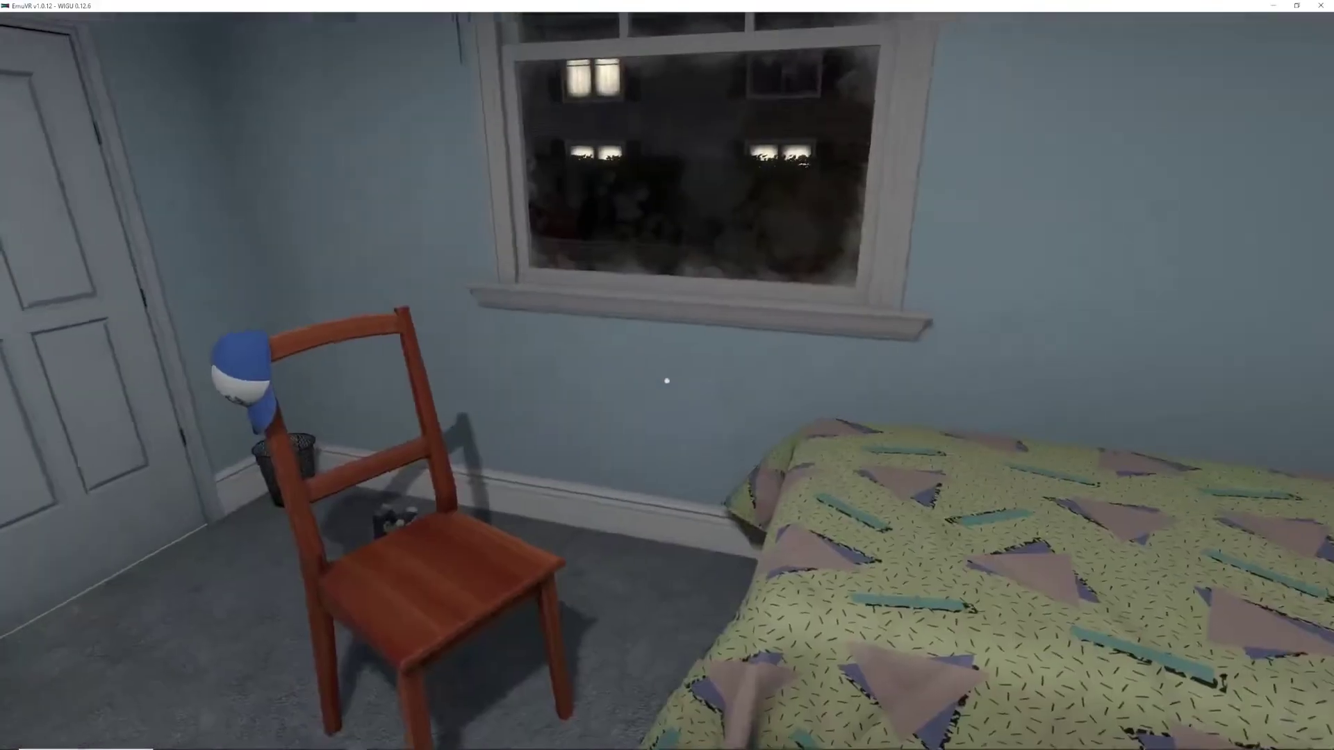